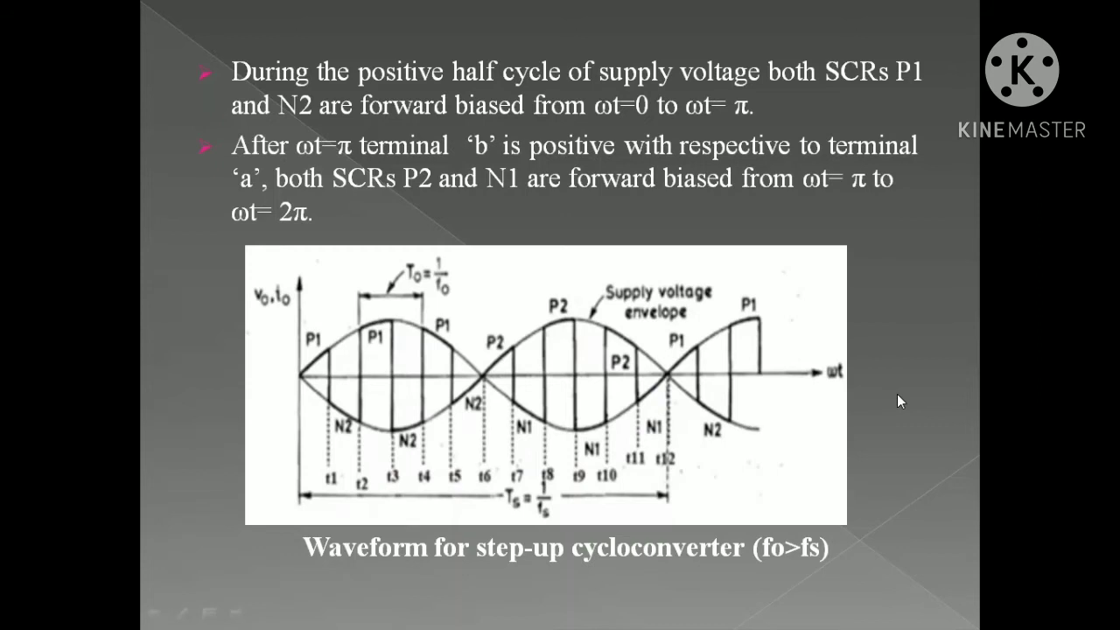
# Switch from the slide show to Orcad Capture and enlarge the cycloconverter schematic
pyautogui.hotkey('alt', 'Tab')
pyautogui.hotkey('alt', 'Tab')
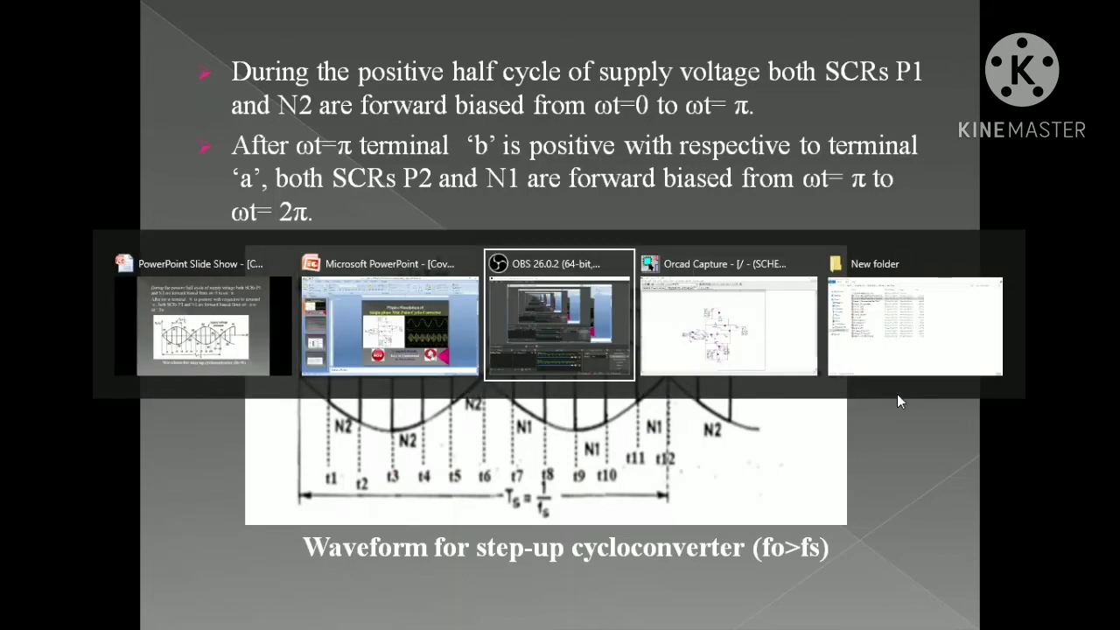
pyautogui.hotkey('alt', 'Tab')
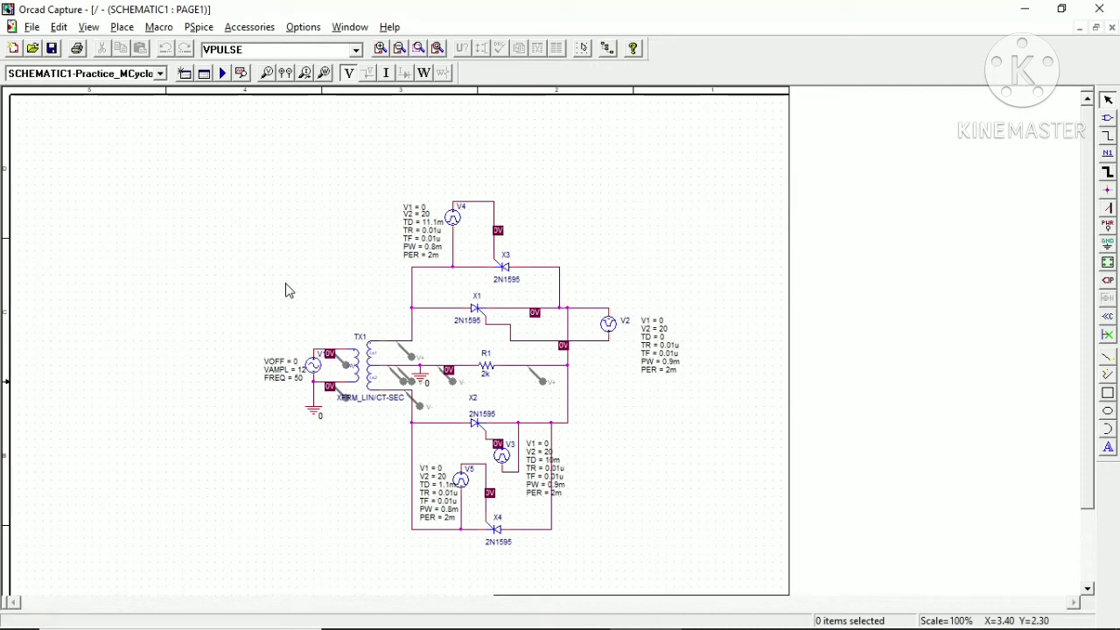
pyautogui.click(381, 52)
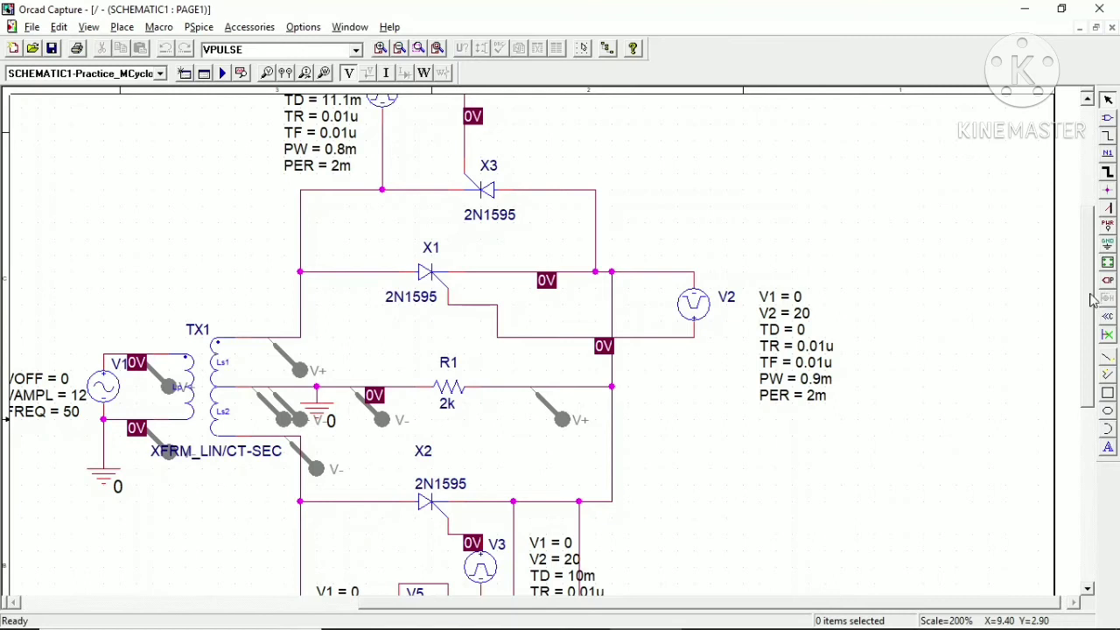
# Examine the source, centre-tapped transformer, load resistor, four SCRs and their pulse sources across the whole schematic
pyautogui.scroll(5, 1092, 301)
pyautogui.scroll(-3, 857, 332)
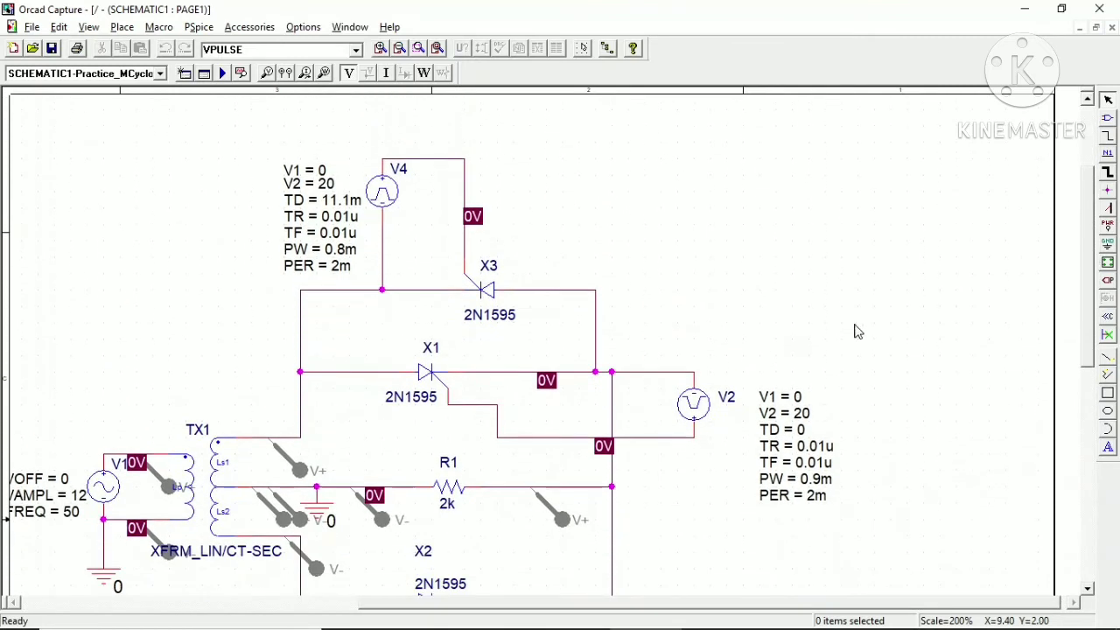
pyautogui.moveTo(465, 604); pyautogui.dragTo(388, 613)
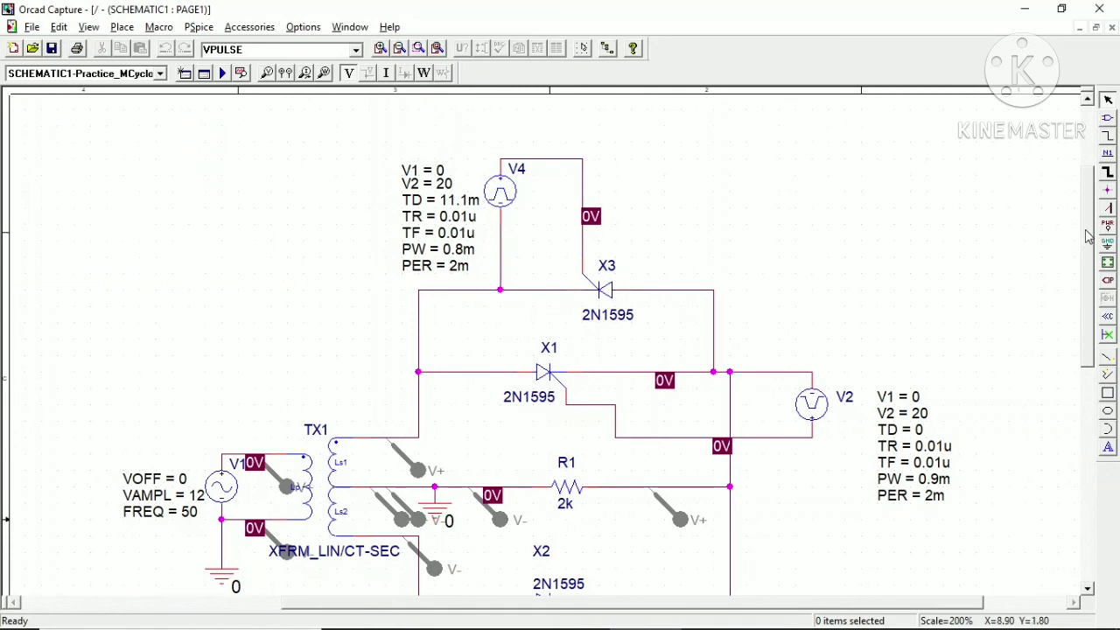
pyautogui.scroll(-3, 1088, 237)
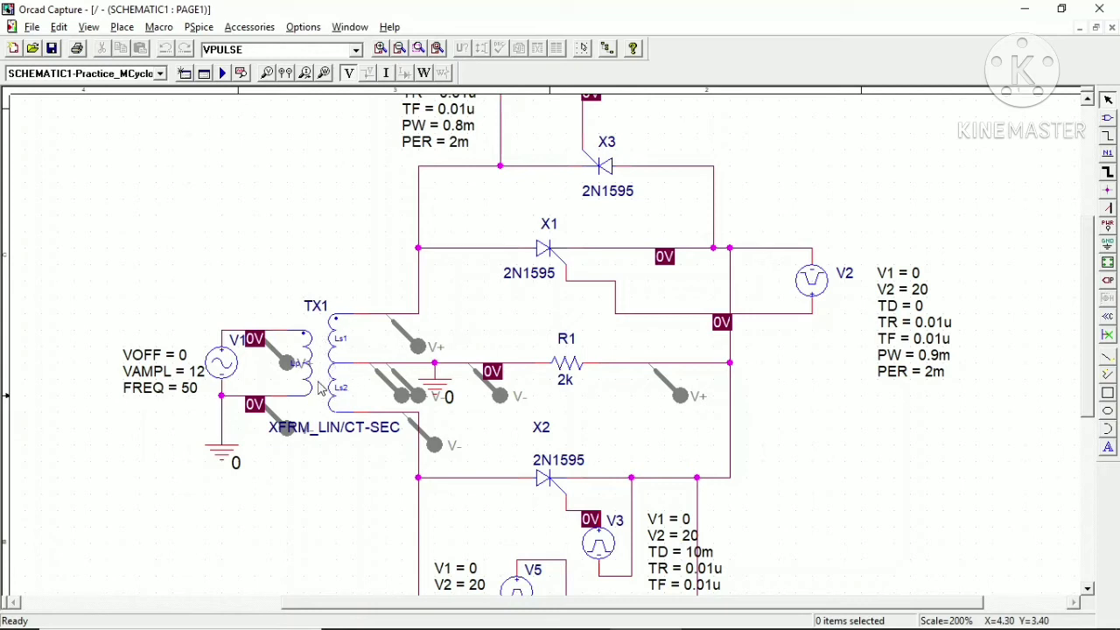
pyautogui.scroll(3, 1091, 321)
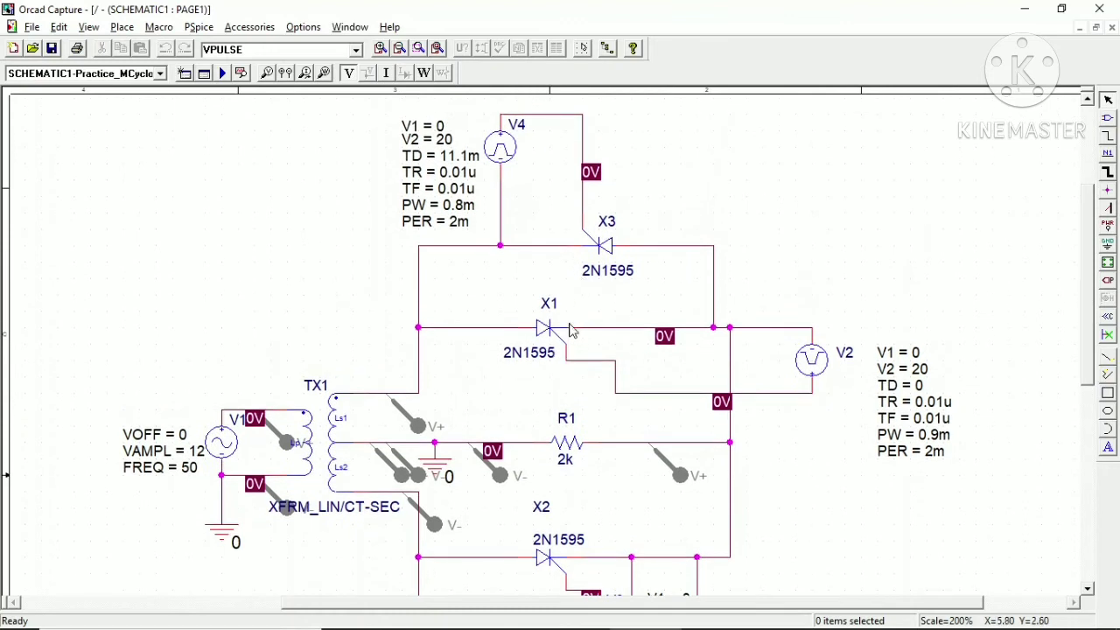
pyautogui.moveTo(1091, 277); pyautogui.dragTo(1093, 343)
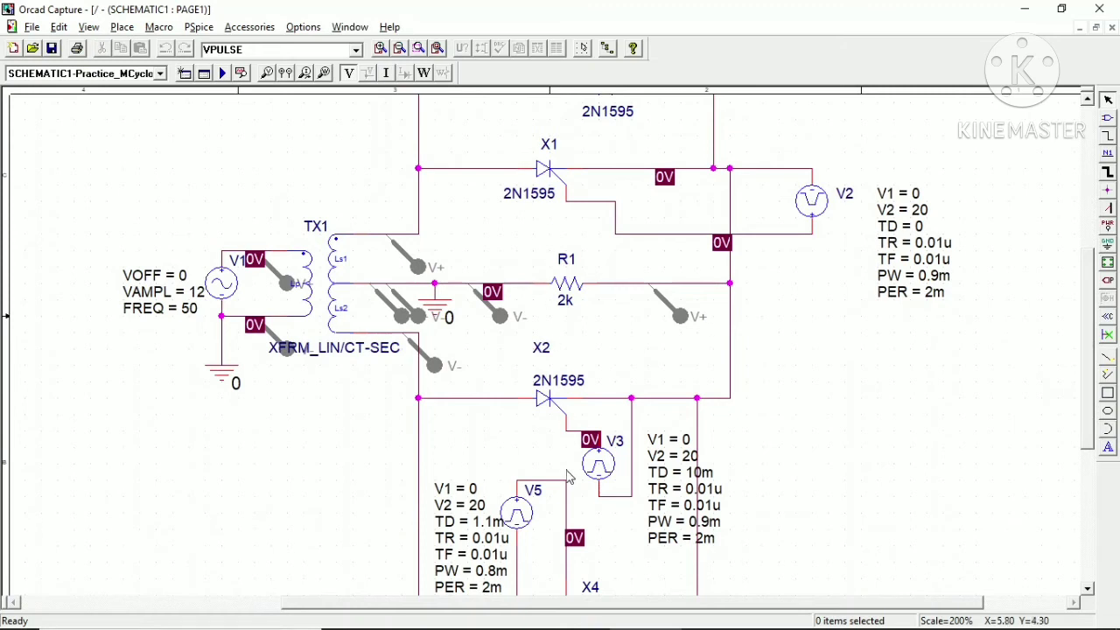
pyautogui.moveTo(1089, 313); pyautogui.dragTo(1084, 354)
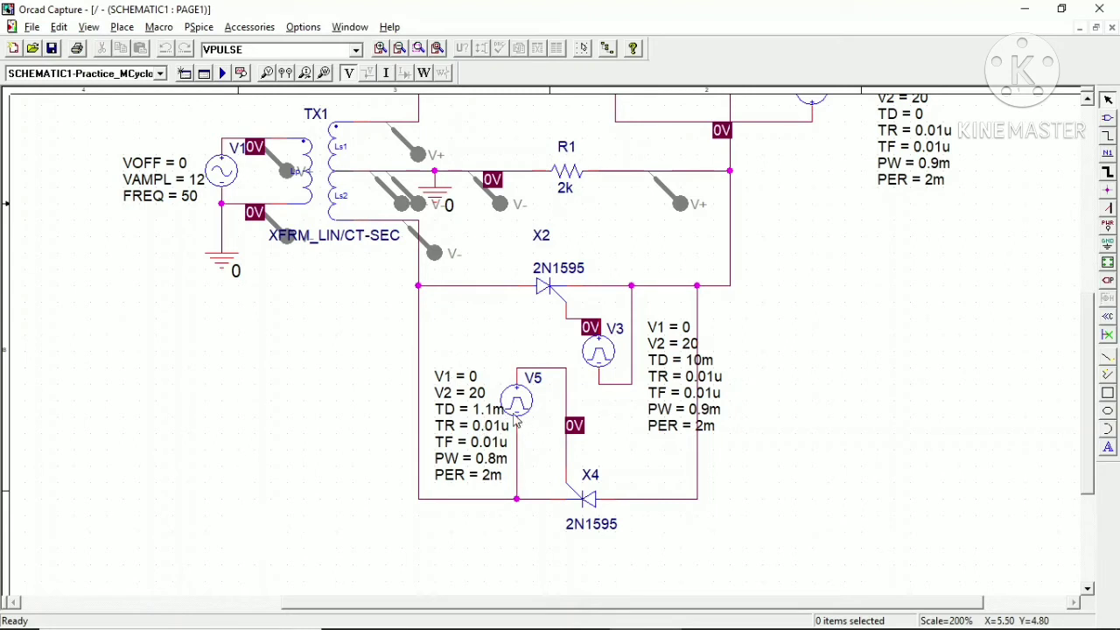
pyautogui.moveTo(1083, 354); pyautogui.dragTo(1083, 271)
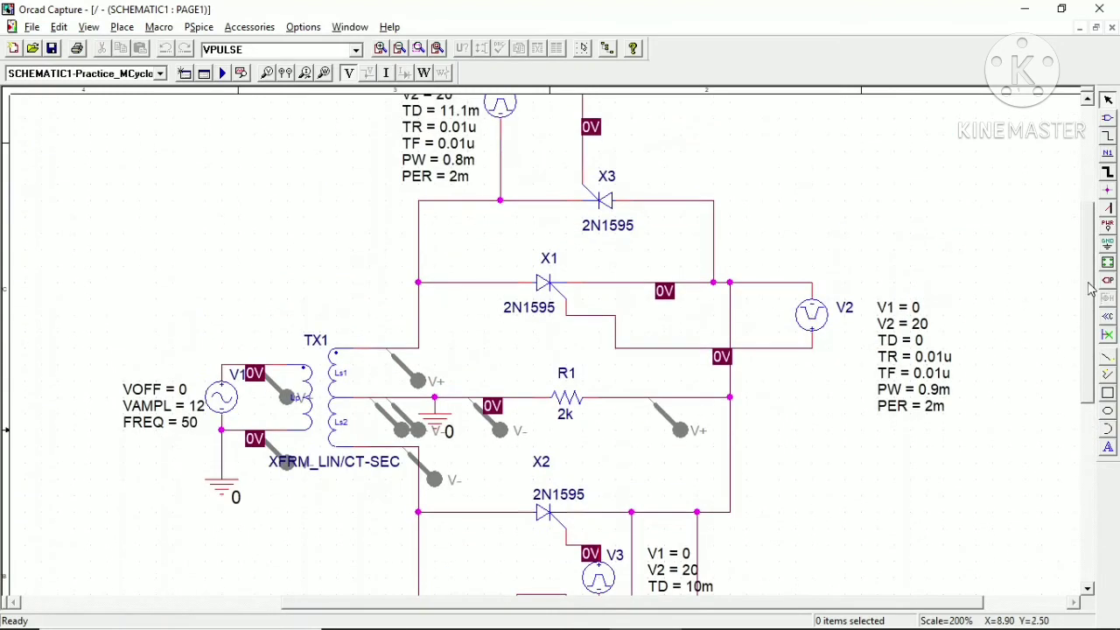
pyautogui.scroll(1, 1088, 282)
pyautogui.scroll(1, 1088, 262)
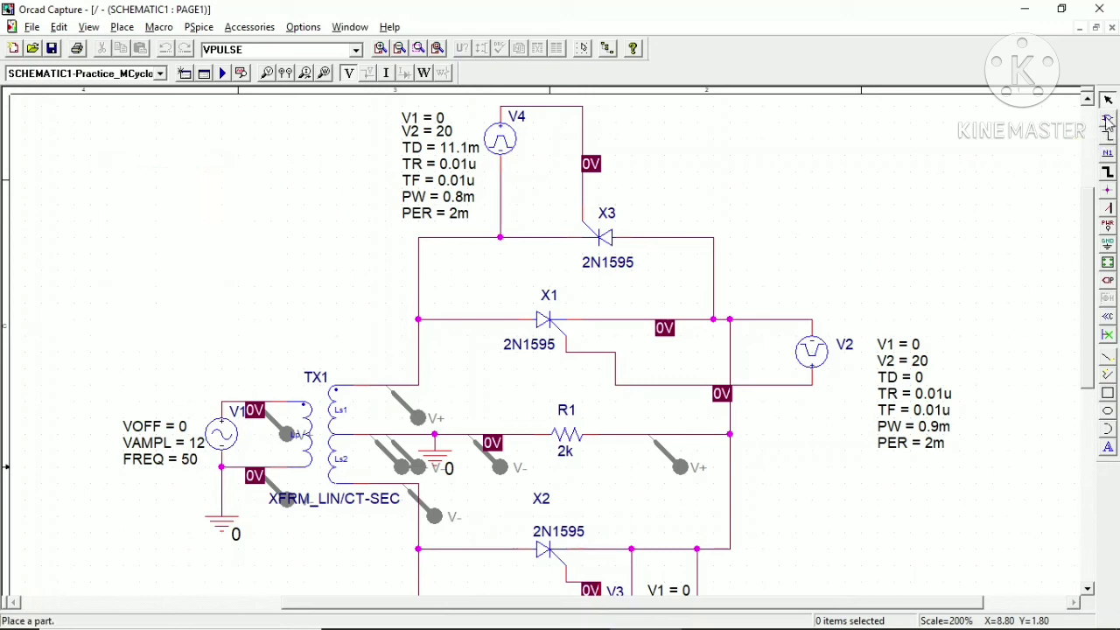
# Look up the transformer XFRM_LIN/CT-SEC in the part libraries and preview its Design Cache entry
pyautogui.click(1108, 122)
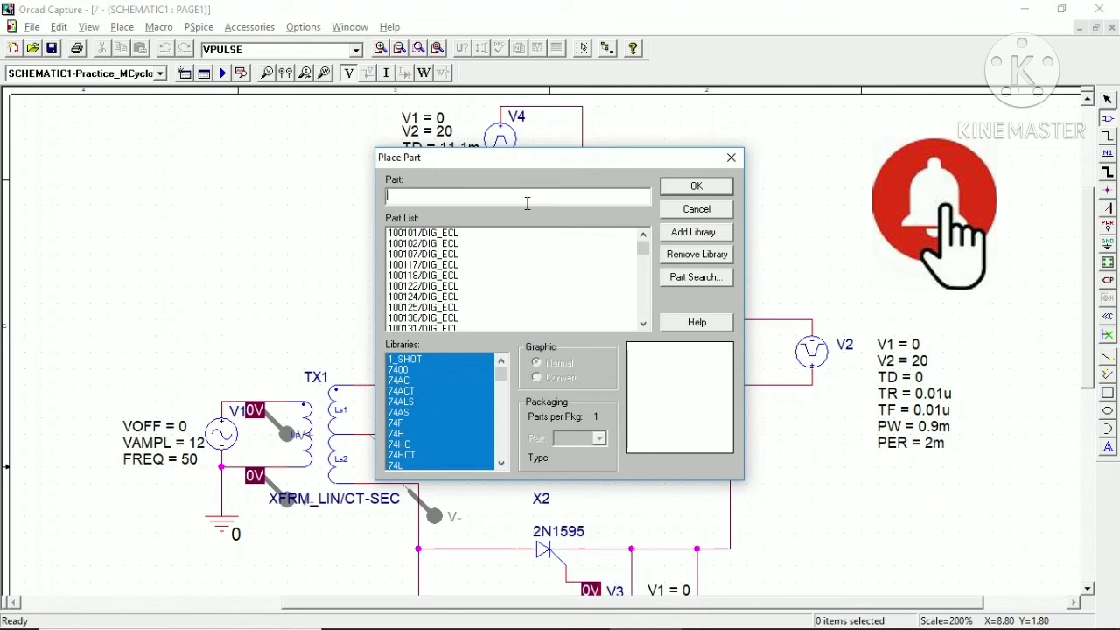
pyautogui.write('XFRM_LIN/CT-PRI')
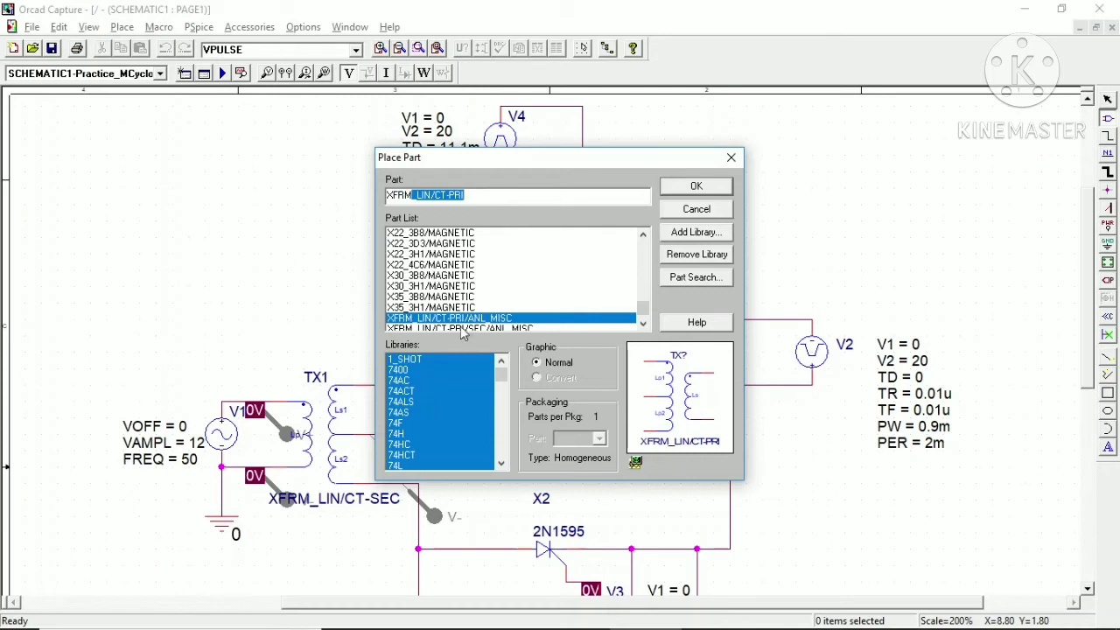
pyautogui.scroll(-3, 524, 315)
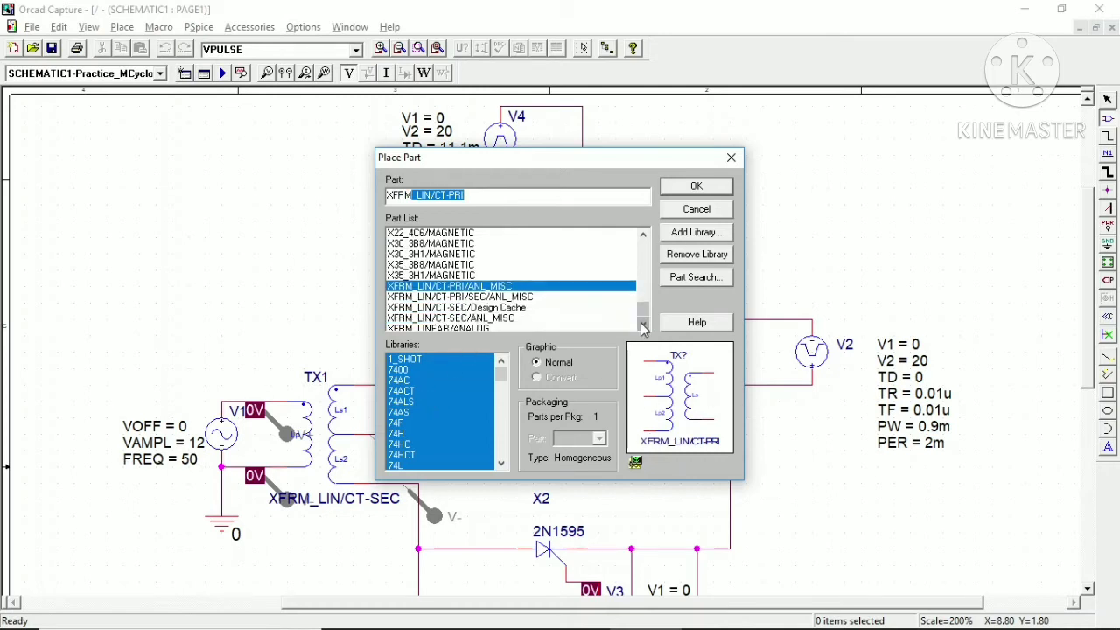
pyautogui.click(495, 297)
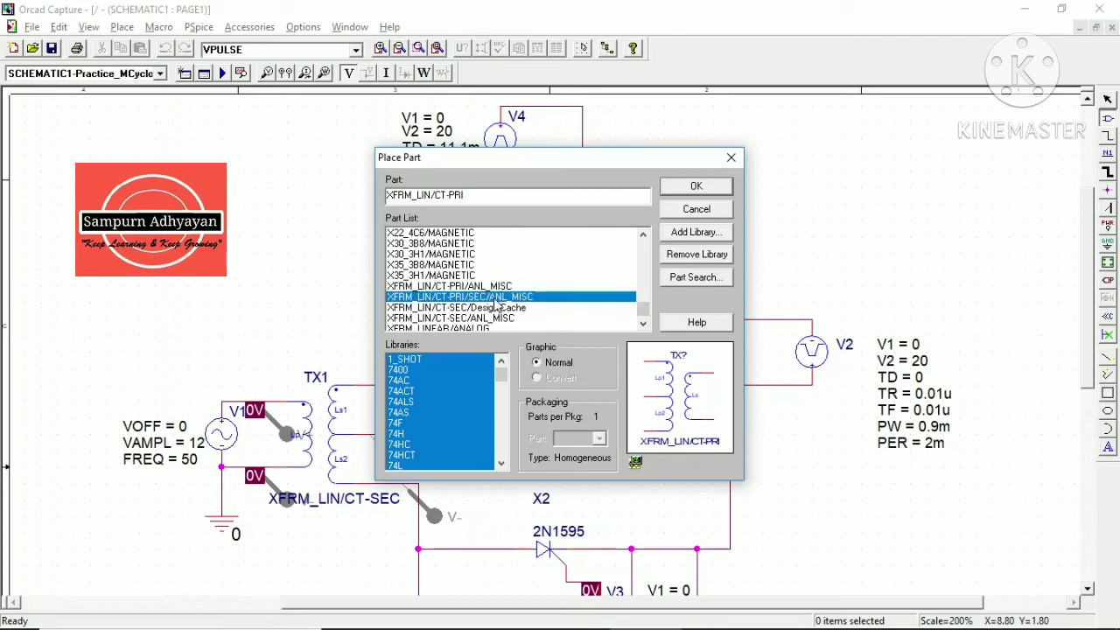
pyautogui.click(496, 307)
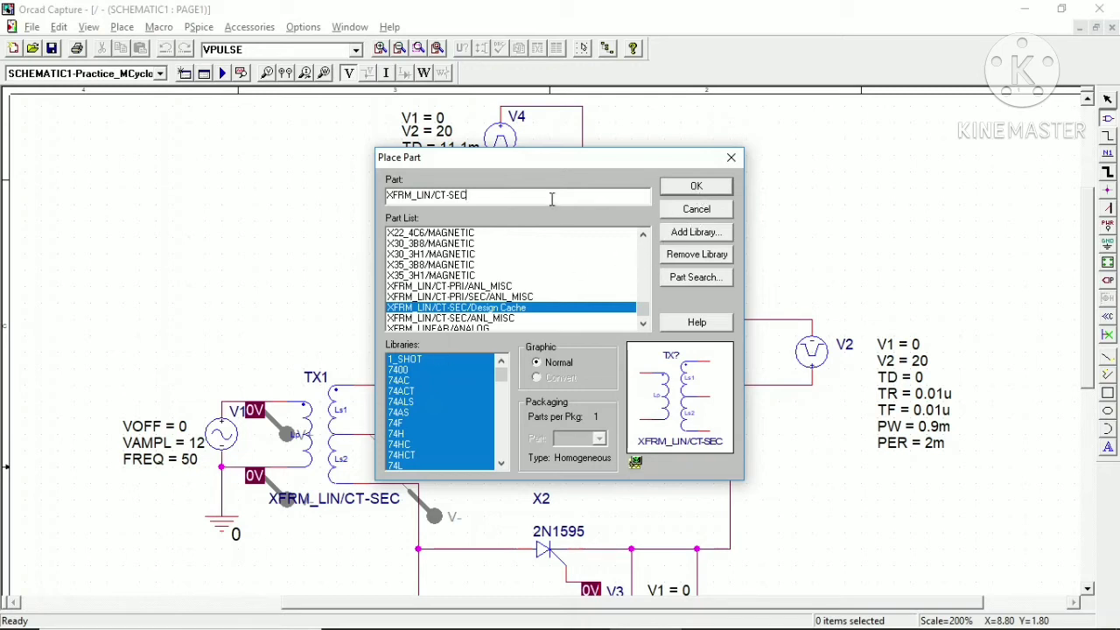
# Replace the part search with 2N1595 to preview the thyristor
pyautogui.press('BackSpace')
pyautogui.press('BackSpace')
pyautogui.press('BackSpace')
pyautogui.press('BackSpace')
pyautogui.press('BackSpace')
pyautogui.press('BackSpace')
pyautogui.press('BackSpace')
pyautogui.press('BackSpace')
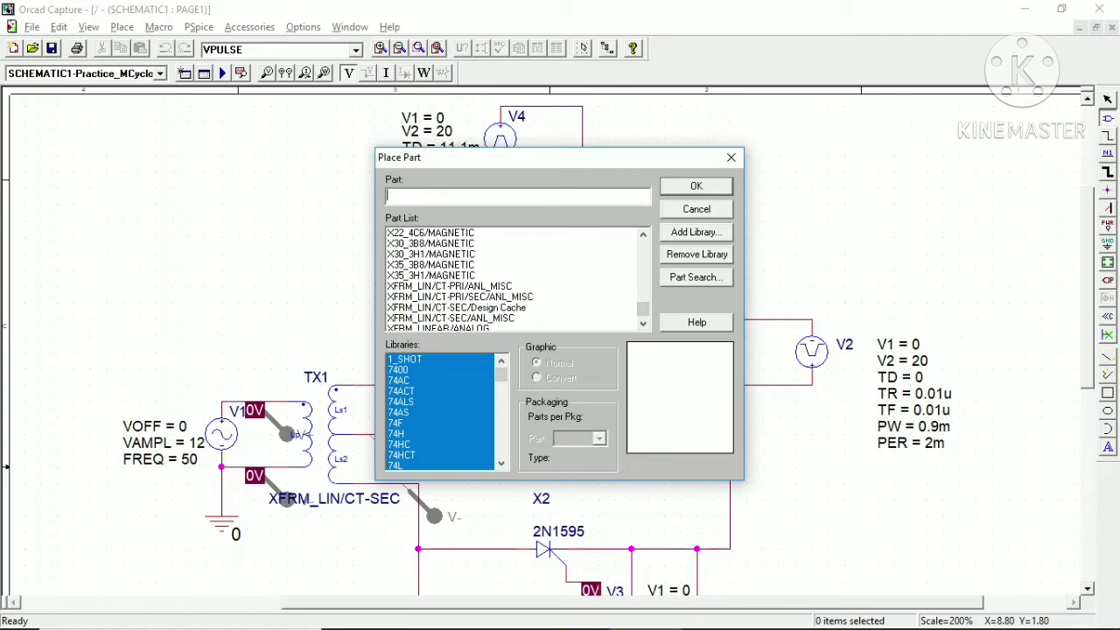
pyautogui.write('2N1595')
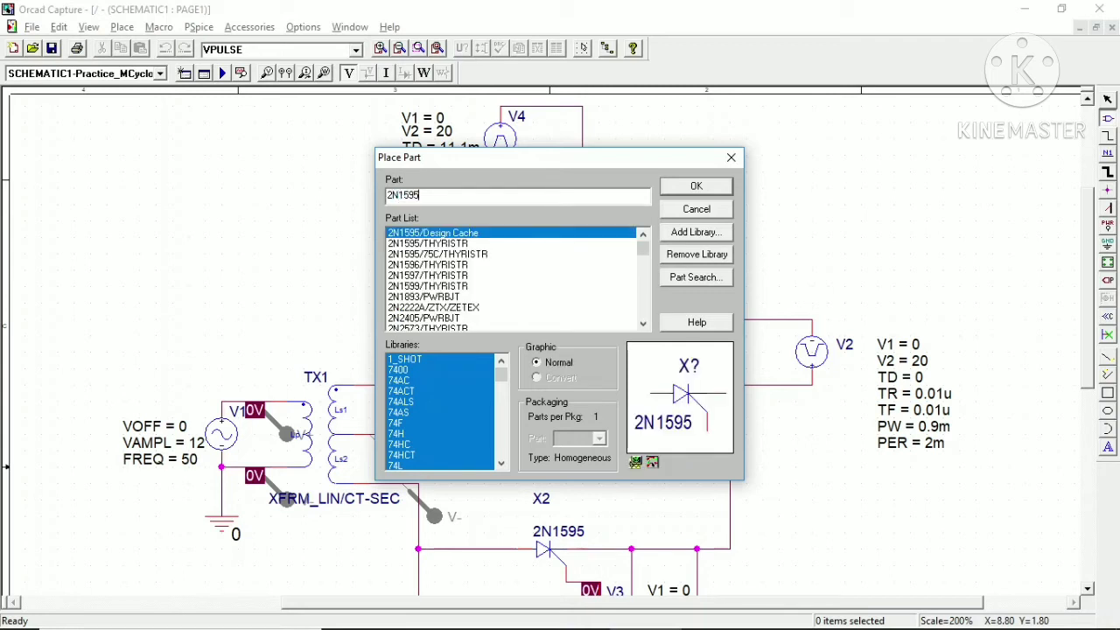
# Replace the part search with VPULSE to preview the pulse voltage source
pyautogui.press('BackSpace')
pyautogui.press('BackSpace')
pyautogui.press('BackSpace')
pyautogui.press('BackSpace')
pyautogui.press('BackSpace')
pyautogui.press('BackSpace')
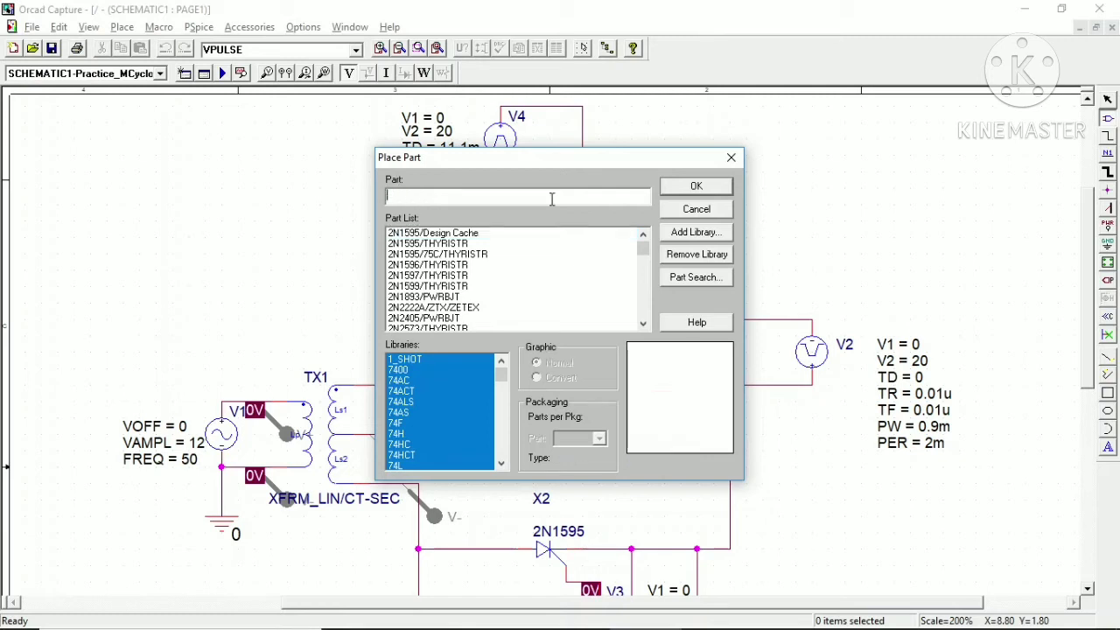
pyautogui.write('Vpus')
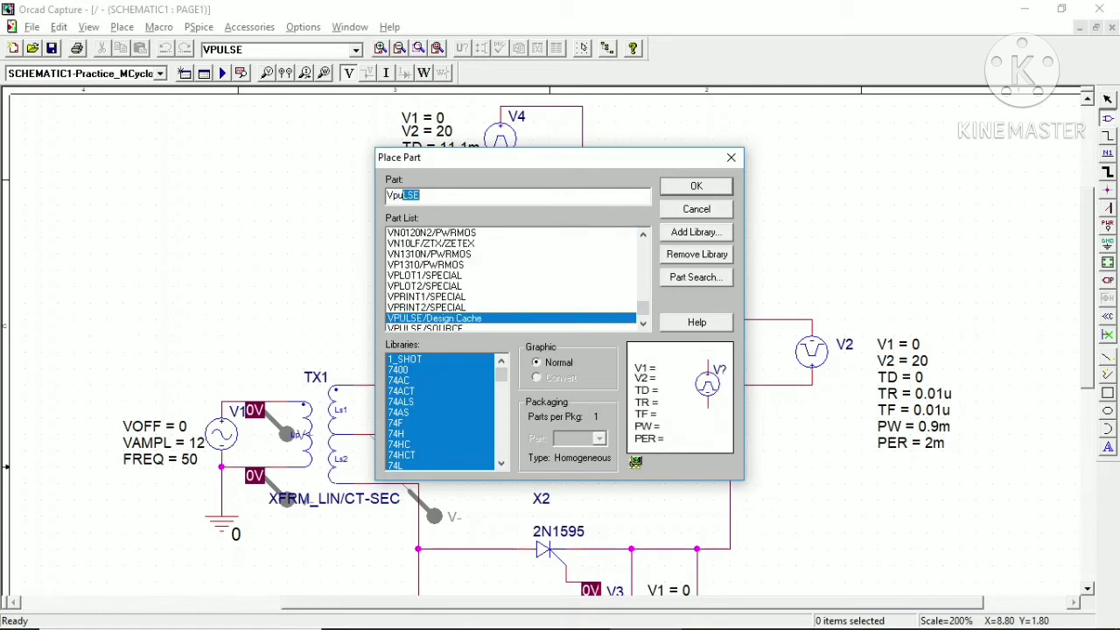
pyautogui.write('u')
# Look up the resistor R from the ANALOG library, then close the part selection without placing anything
pyautogui.press('BackSpace')
pyautogui.press('BackSpace')
pyautogui.press('BackSpace')
pyautogui.press('BackSpace')
pyautogui.press('BackSpace')
pyautogui.press('BackSpace')
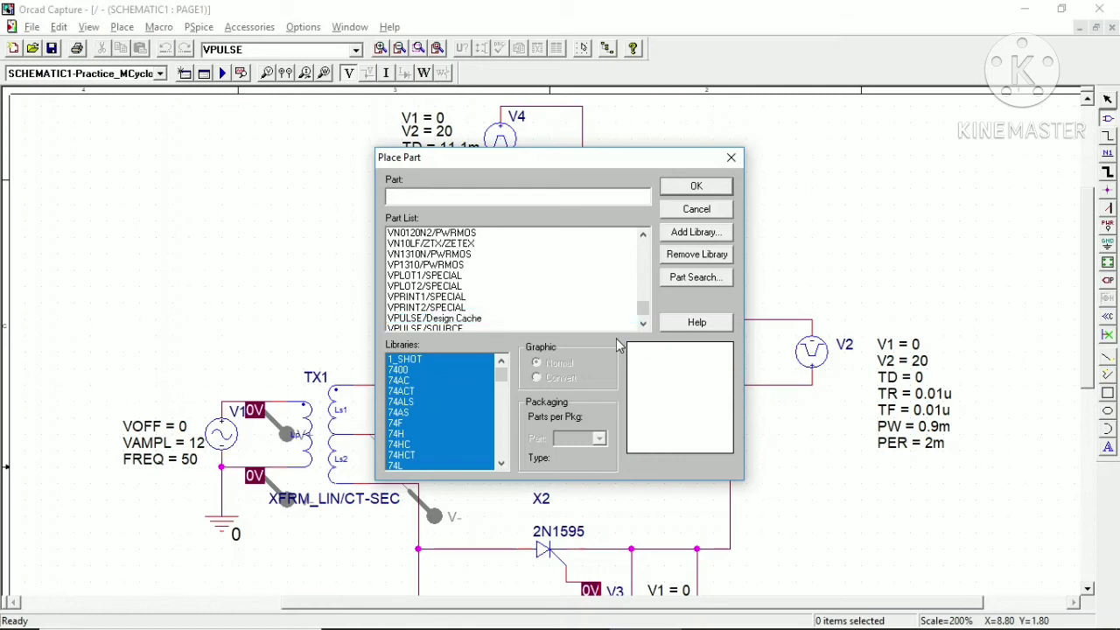
pyautogui.write('R')
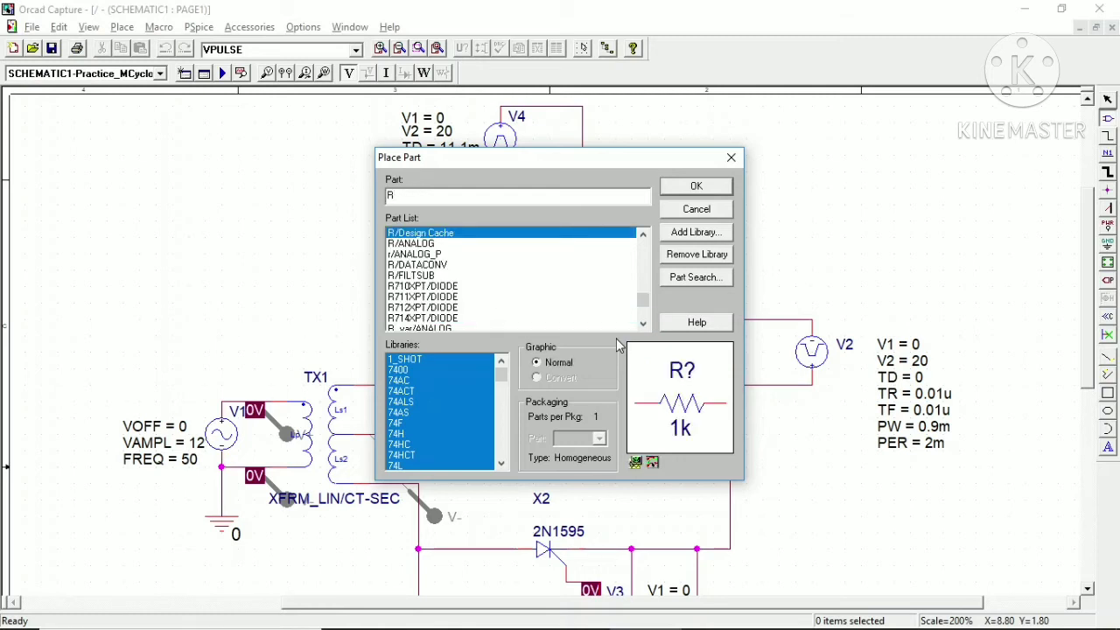
pyautogui.click(435, 246)
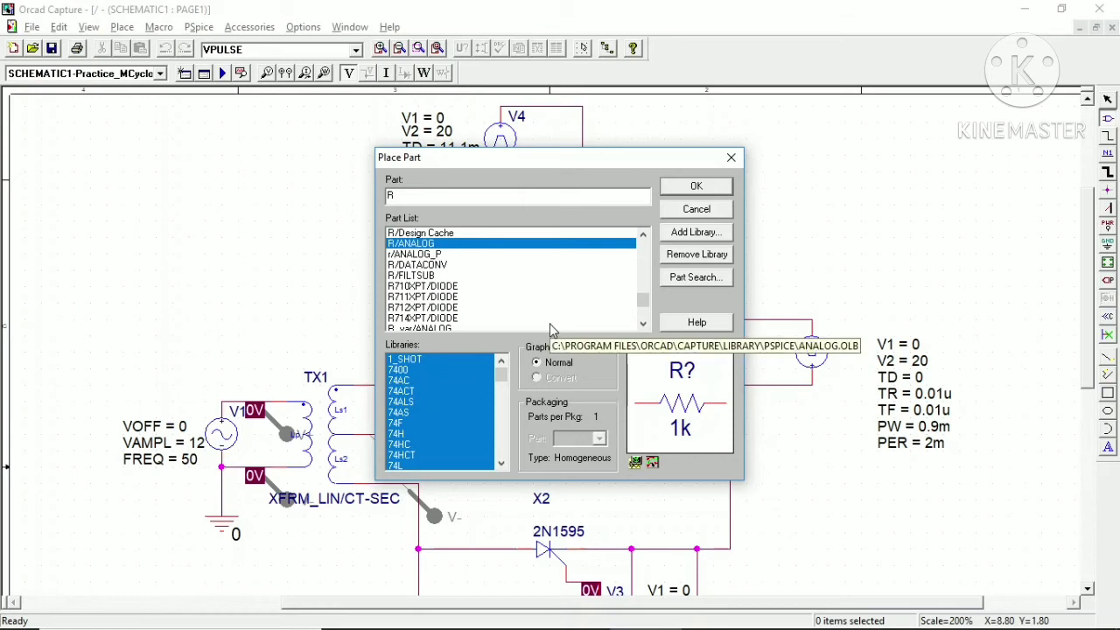
pyautogui.click(728, 168)
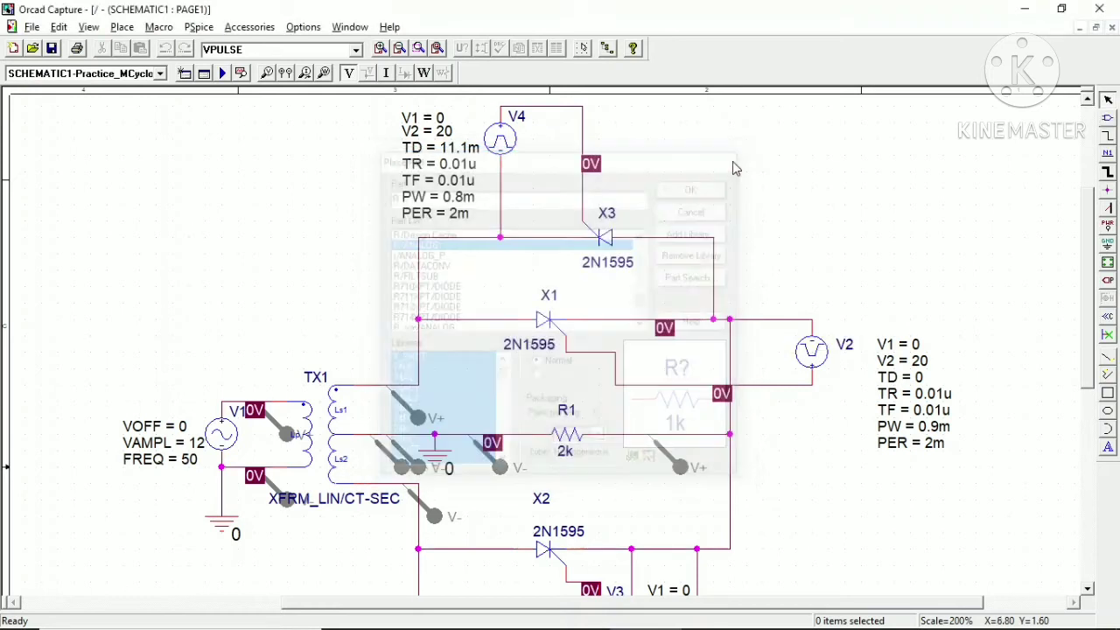
# Preview the 0/SOURCE ground symbol and close the ground selection without placing it
pyautogui.click(1109, 247)
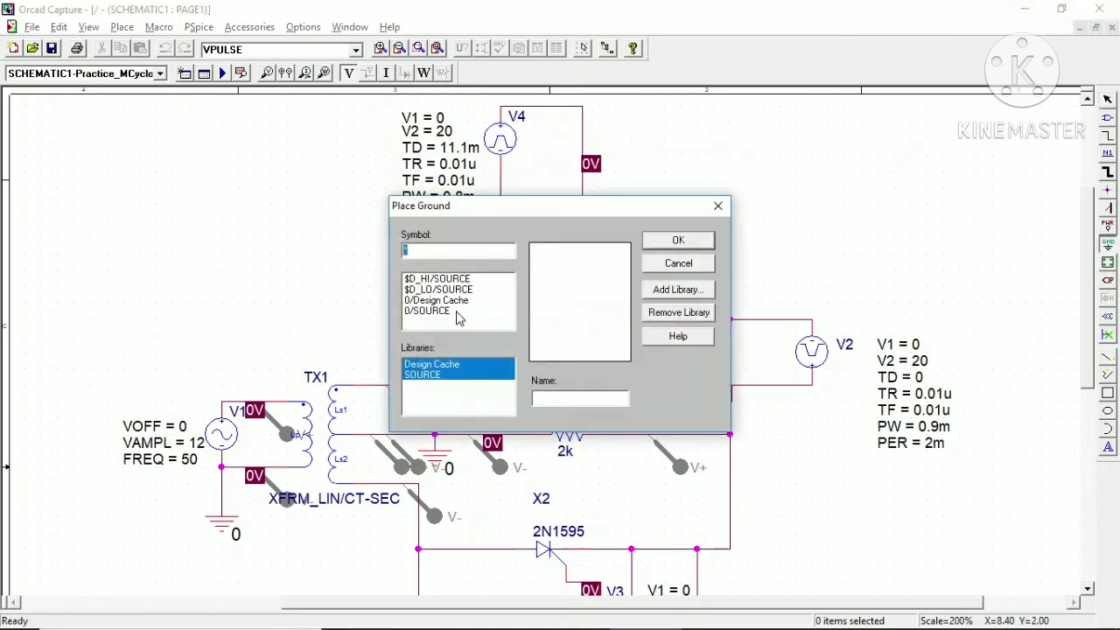
pyautogui.click(451, 312)
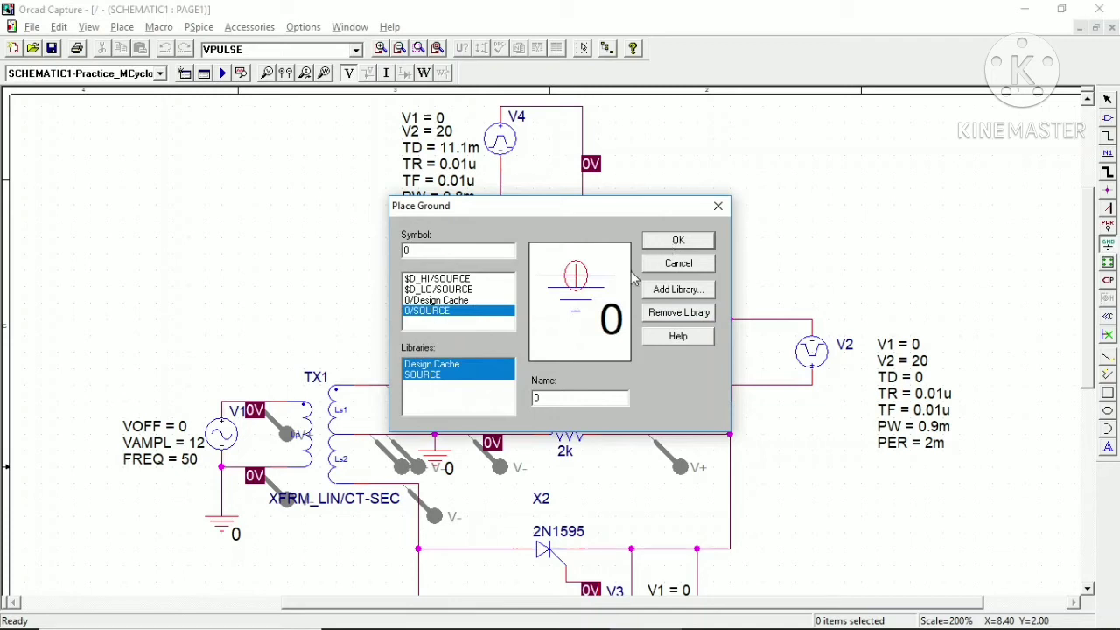
pyautogui.click(718, 206)
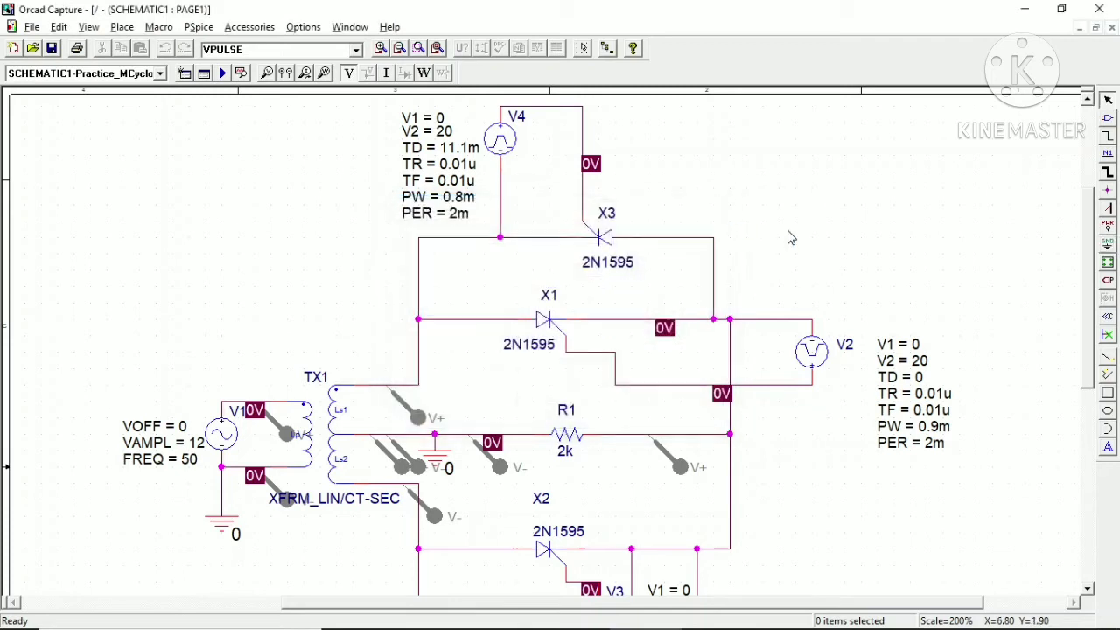
# Review the ground connections, voltage markers and pulse settings of V2, V3 and V5 on the schematic
pyautogui.moveTo(1088, 245); pyautogui.dragTo(1088, 332)
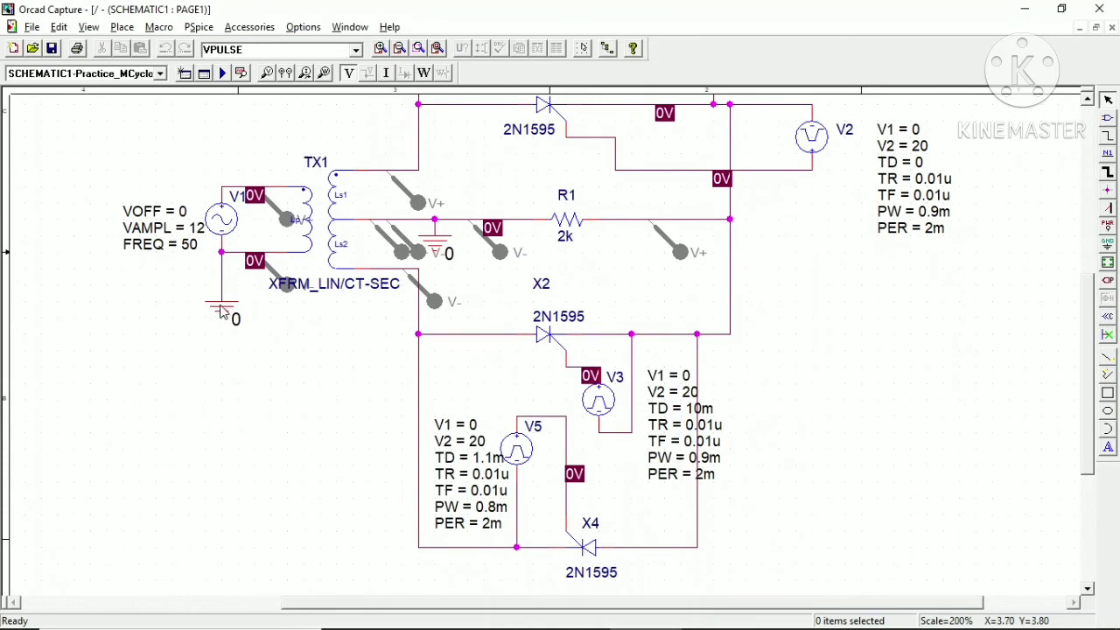
pyautogui.moveTo(1088, 337)
pyautogui.mouseDown()
pyautogui.moveTo(1088, 243)
pyautogui.moveTo(1096, 323)
pyautogui.mouseUp()
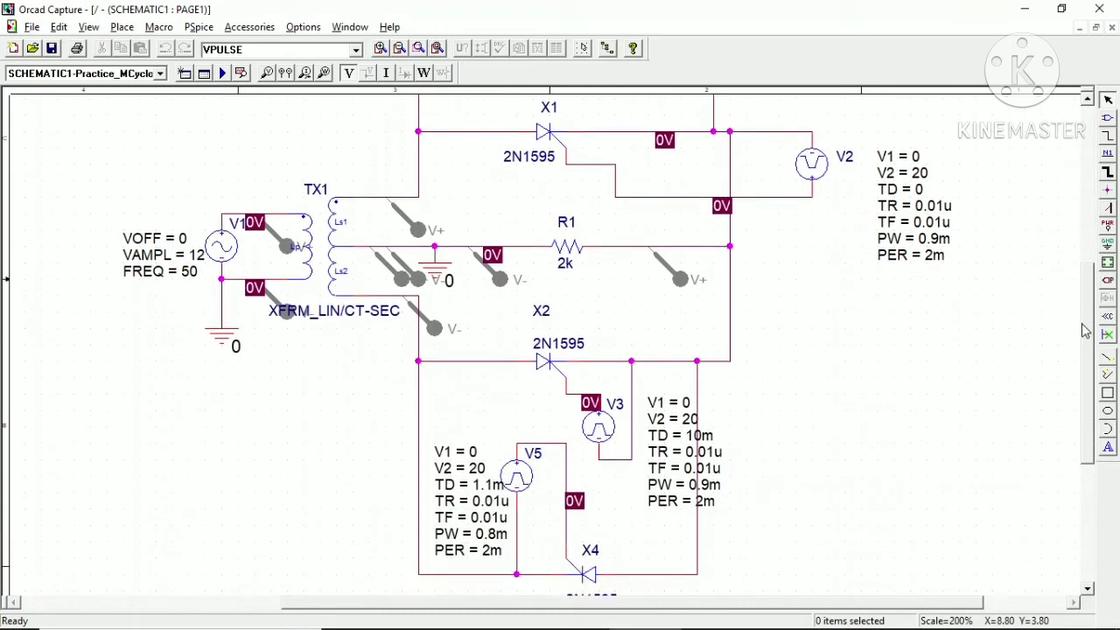
pyautogui.moveTo(1088, 320); pyautogui.dragTo(1087, 271)
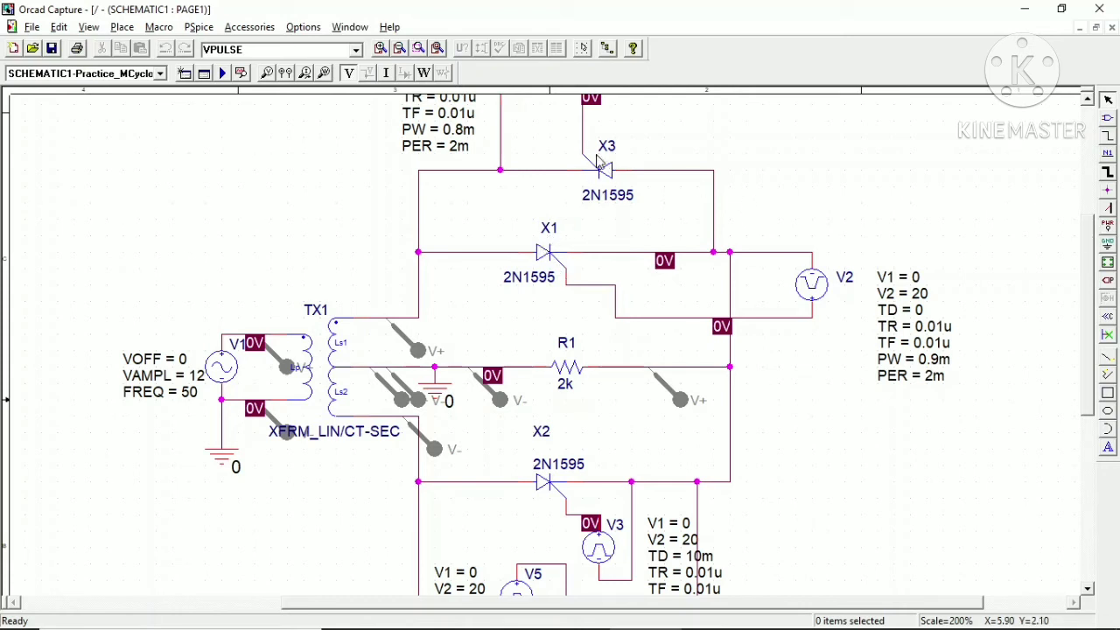
pyautogui.moveTo(1091, 259); pyautogui.dragTo(1083, 304)
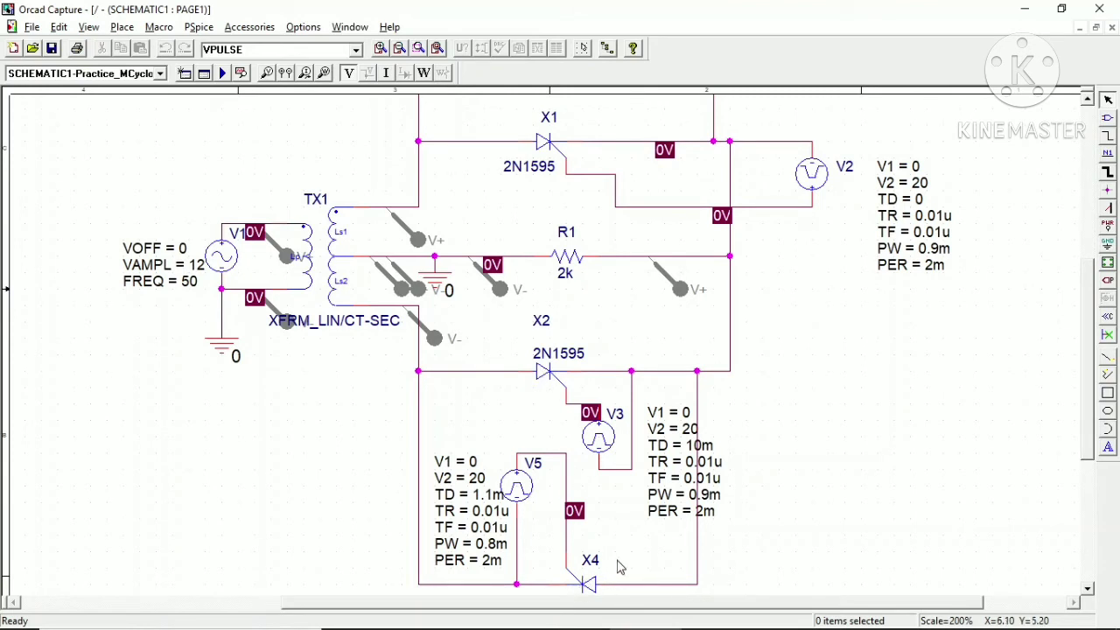
pyautogui.moveTo(1094, 366); pyautogui.dragTo(1084, 312)
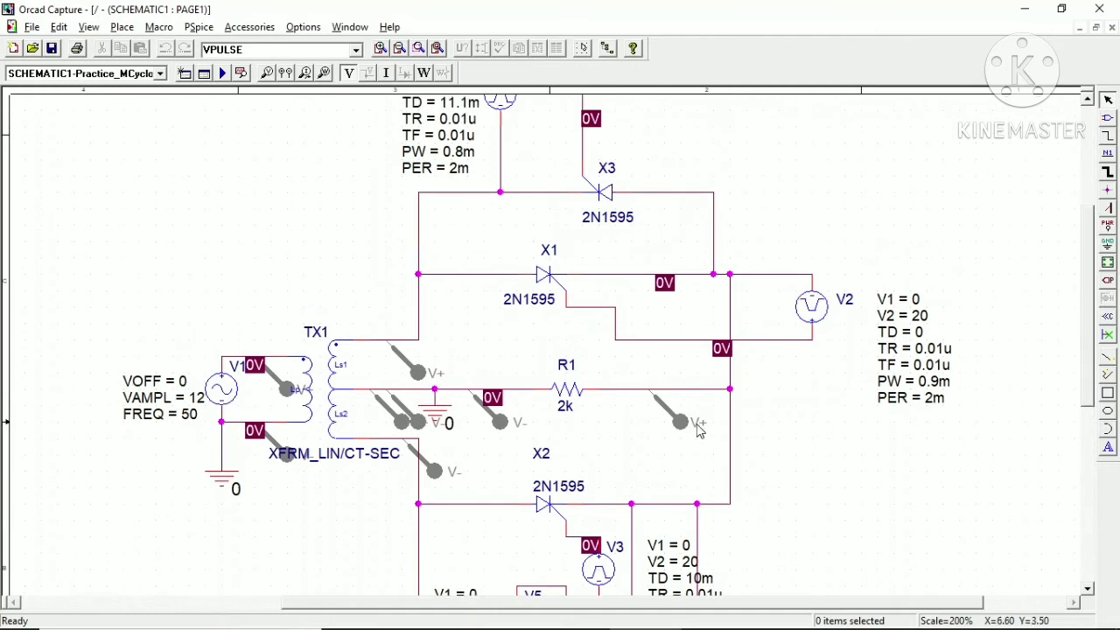
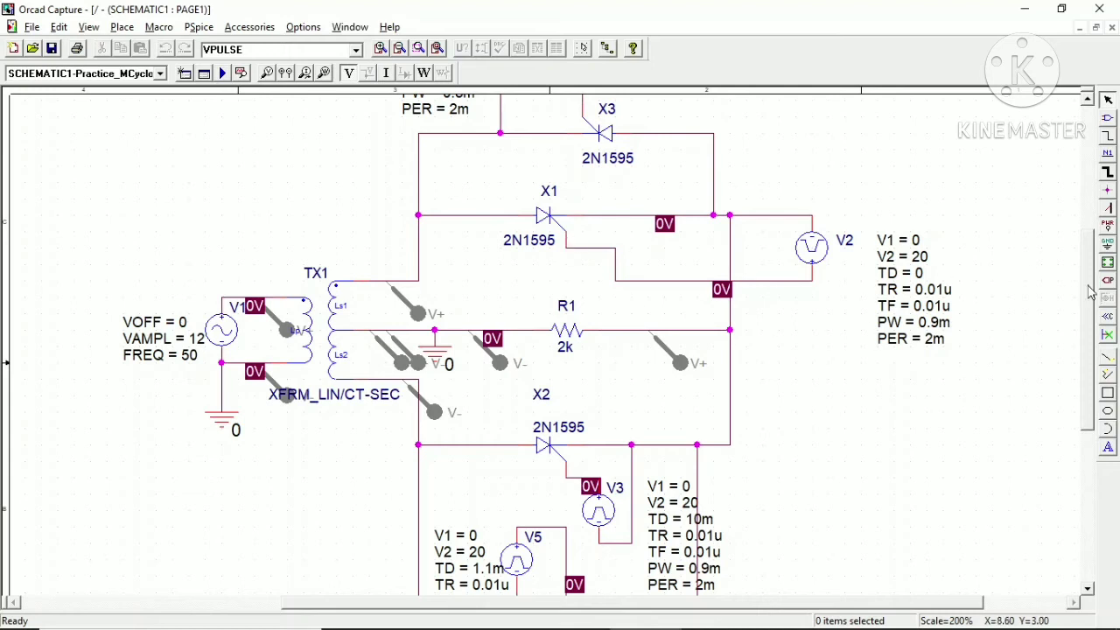
pyautogui.moveTo(1090, 293); pyautogui.dragTo(1094, 359)
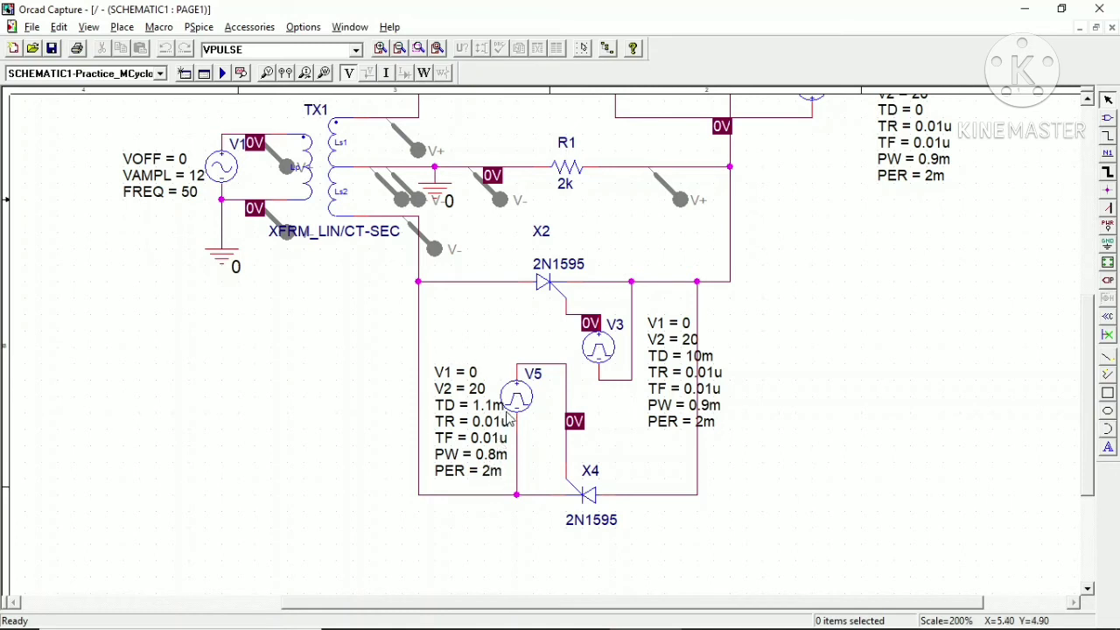
pyautogui.scroll(4, 1090, 325)
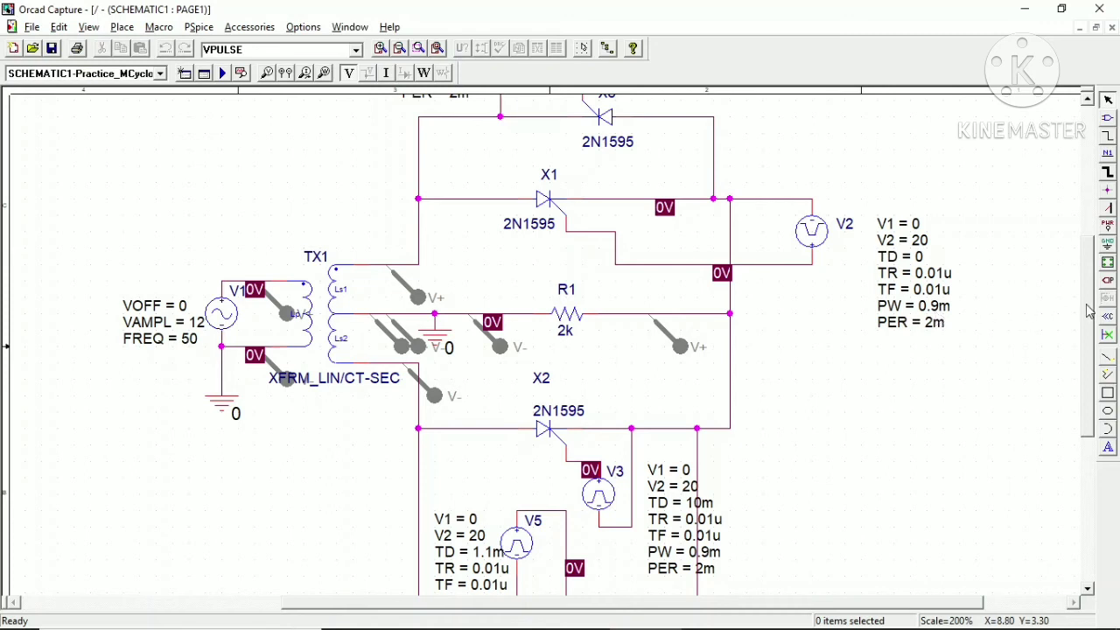
# Review the transient analysis settings of the active simulation profile, including run time and maximum step size, and accept them
pyautogui.moveTo(1090, 312); pyautogui.dragTo(1090, 341)
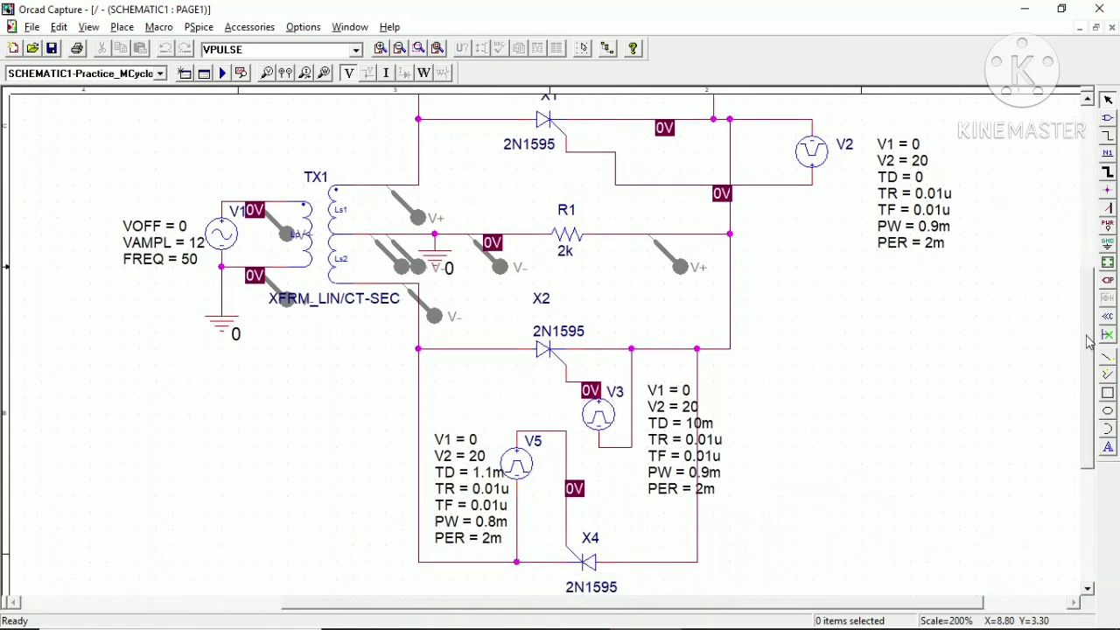
pyautogui.scroll(-1, 1089, 341)
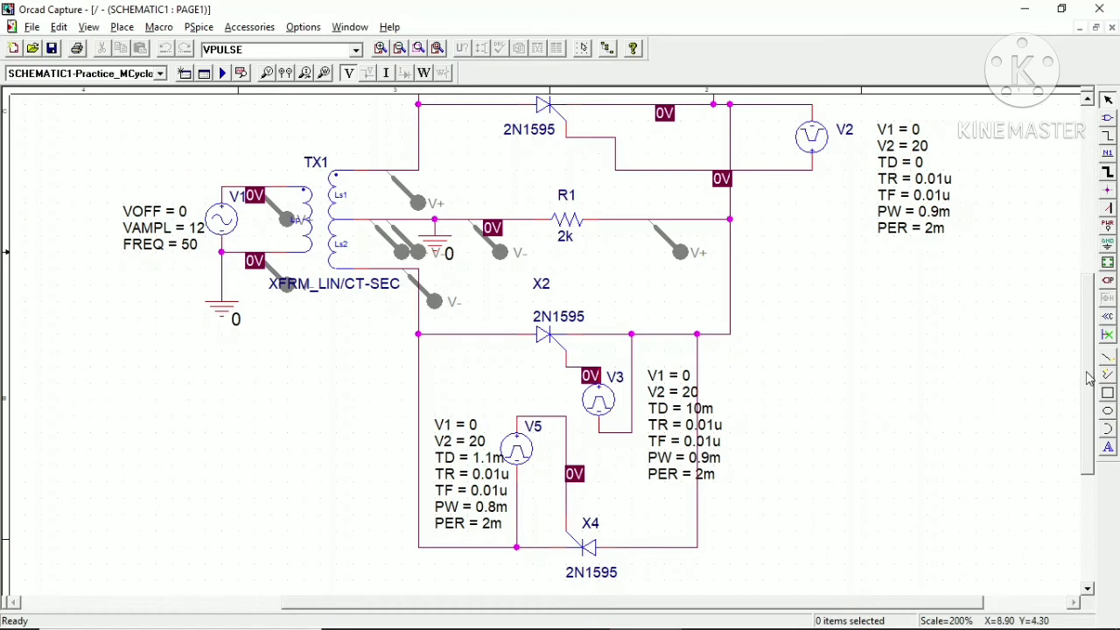
pyautogui.moveTo(1090, 378); pyautogui.dragTo(1078, 336)
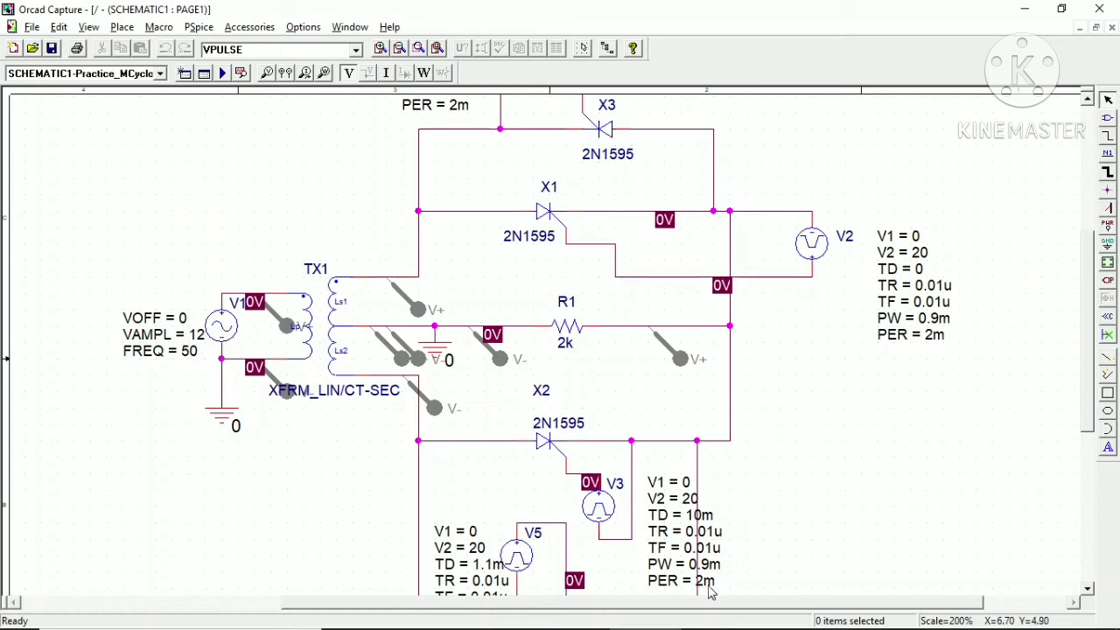
pyautogui.scroll(3, 1096, 293)
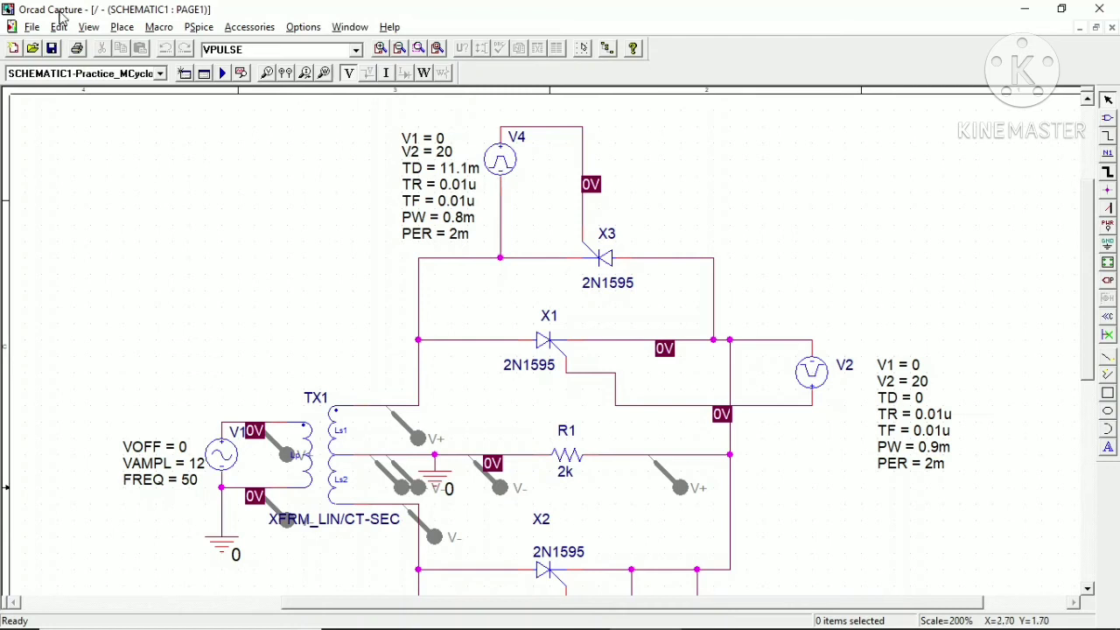
pyautogui.click(209, 30)
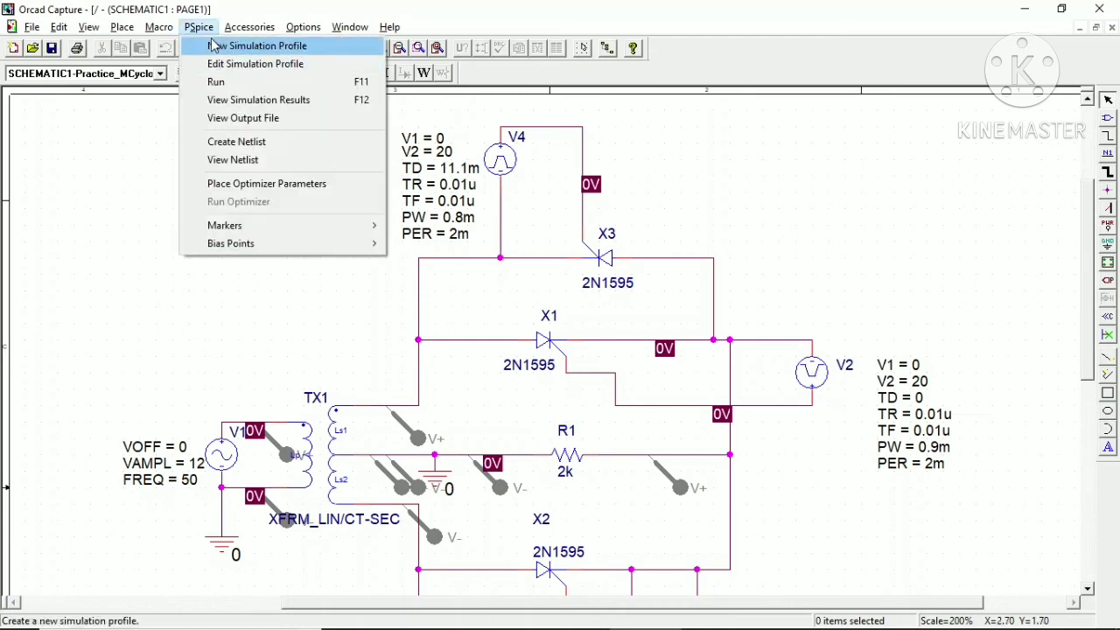
pyautogui.click(218, 64)
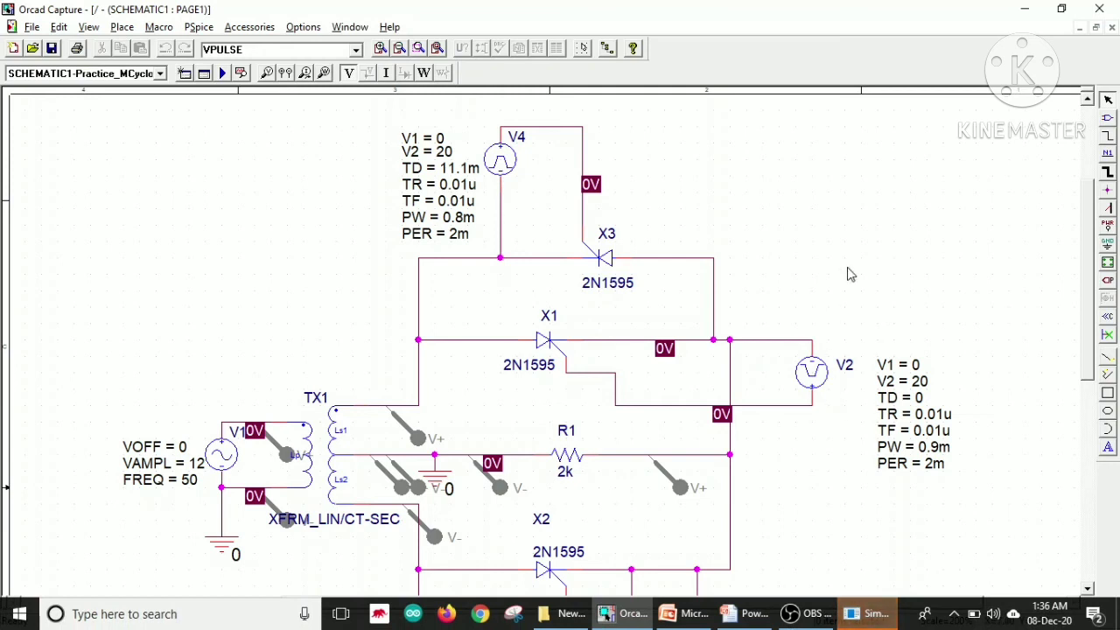
pyautogui.hotkey('alt', 'Tab')
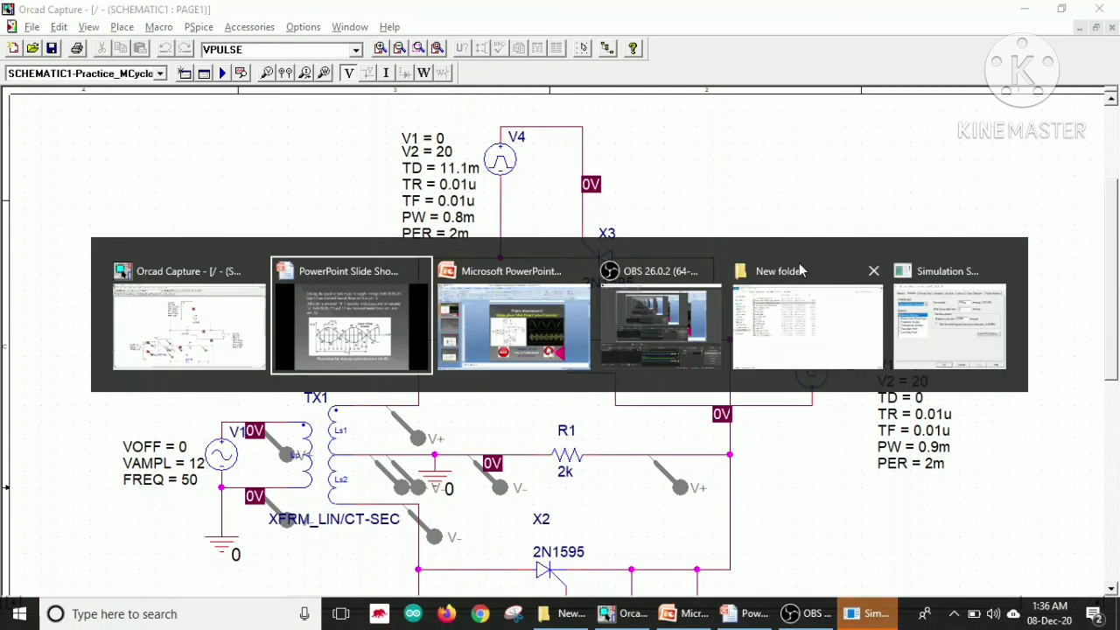
pyautogui.hotkey('alt', 'Tab')
pyautogui.hotkey('alt', 'Tab')
pyautogui.hotkey('alt', 'Tab')
pyautogui.hotkey('alt', 'Tab')
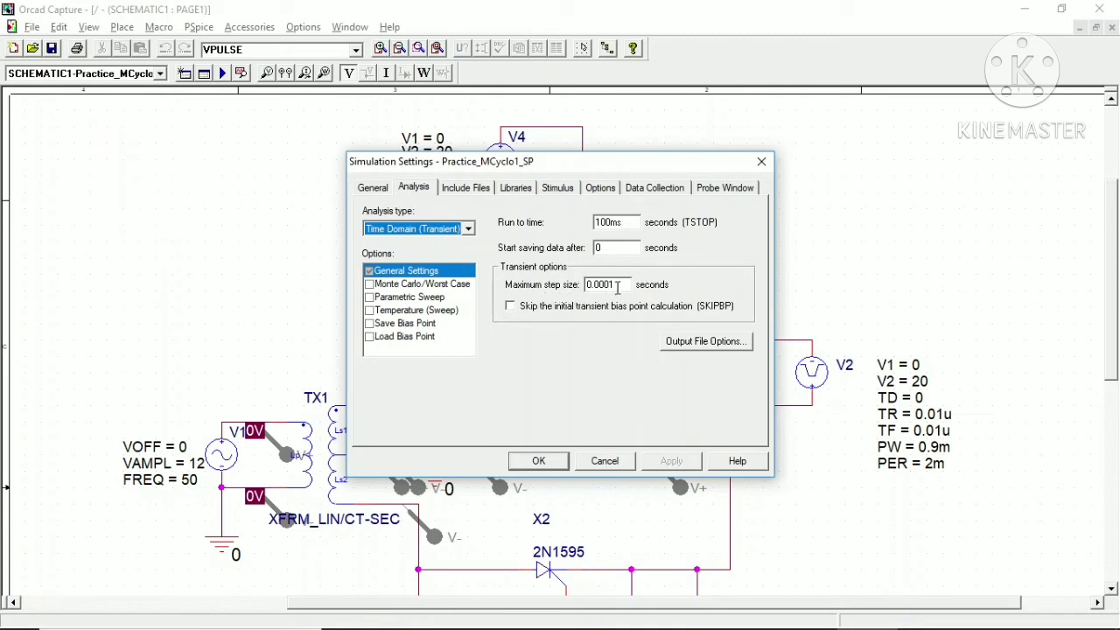
pyautogui.click(538, 462)
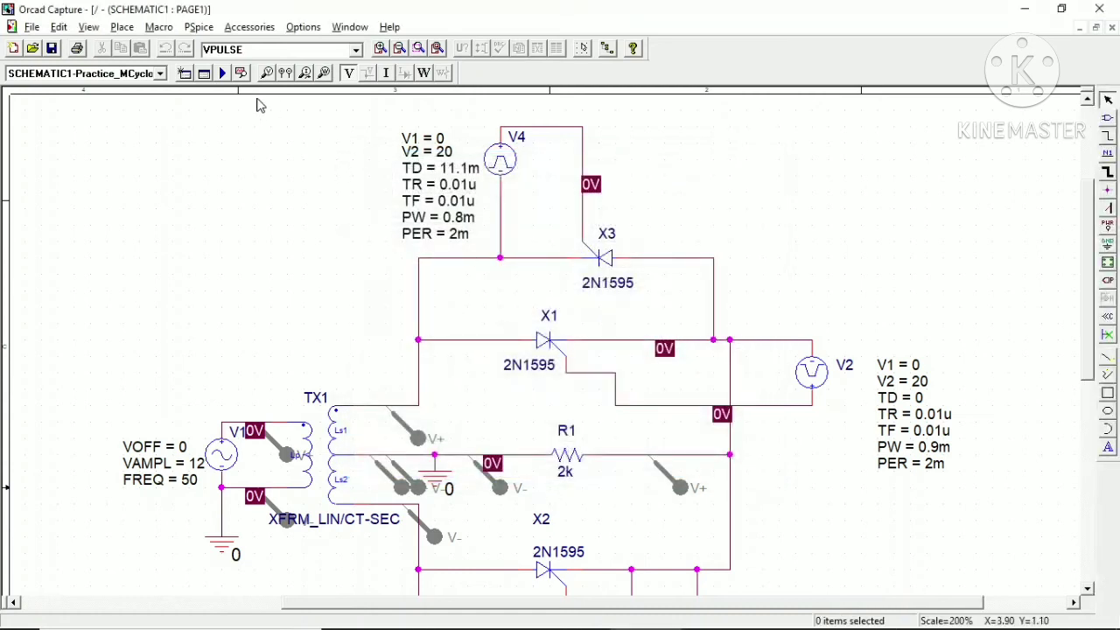
# Run the PSpice simulation of the cycloconverter schematic and switch to the PSpice A/D window
pyautogui.click(224, 74)
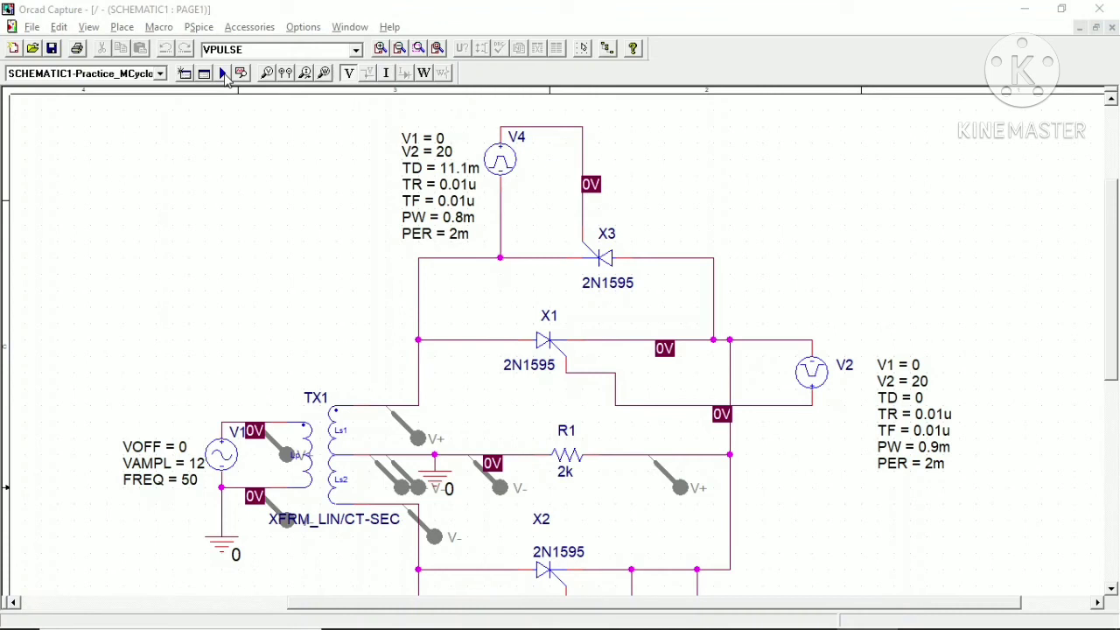
pyautogui.hotkey('alt', 'Tab')
pyautogui.hotkey('alt', 'Tab')
pyautogui.hotkey('alt', 'Tab')
pyautogui.hotkey('alt', 'Tab')
pyautogui.hotkey('alt', 'Tab')
pyautogui.hotkey('alt', 'Tab')
pyautogui.hotkey('alt', 'Tab')
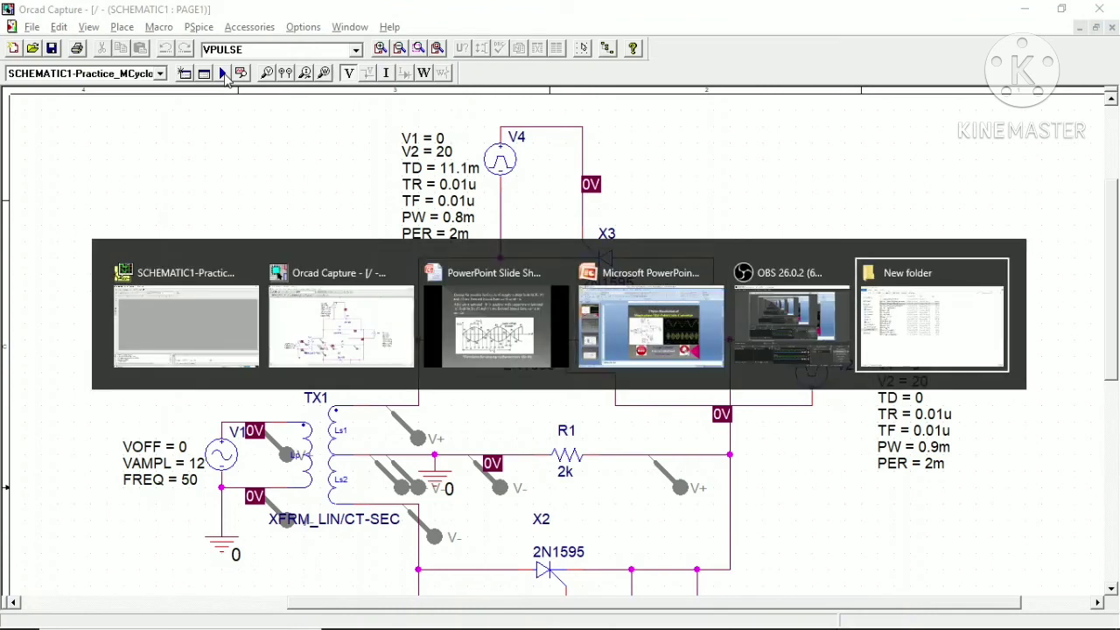
pyautogui.hotkey('alt', 'Tab')
pyautogui.hotkey('alt', 'Tab')
pyautogui.hotkey('alt', 'Tab')
pyautogui.hotkey('alt', 'Tab')
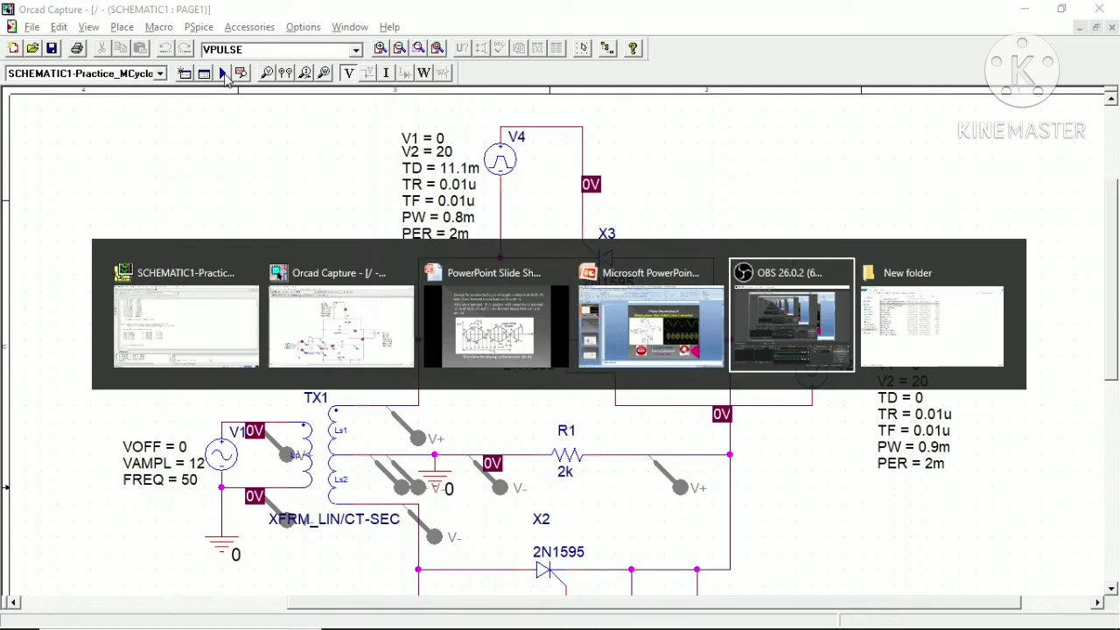
pyautogui.hotkey('alt', 'Tab')
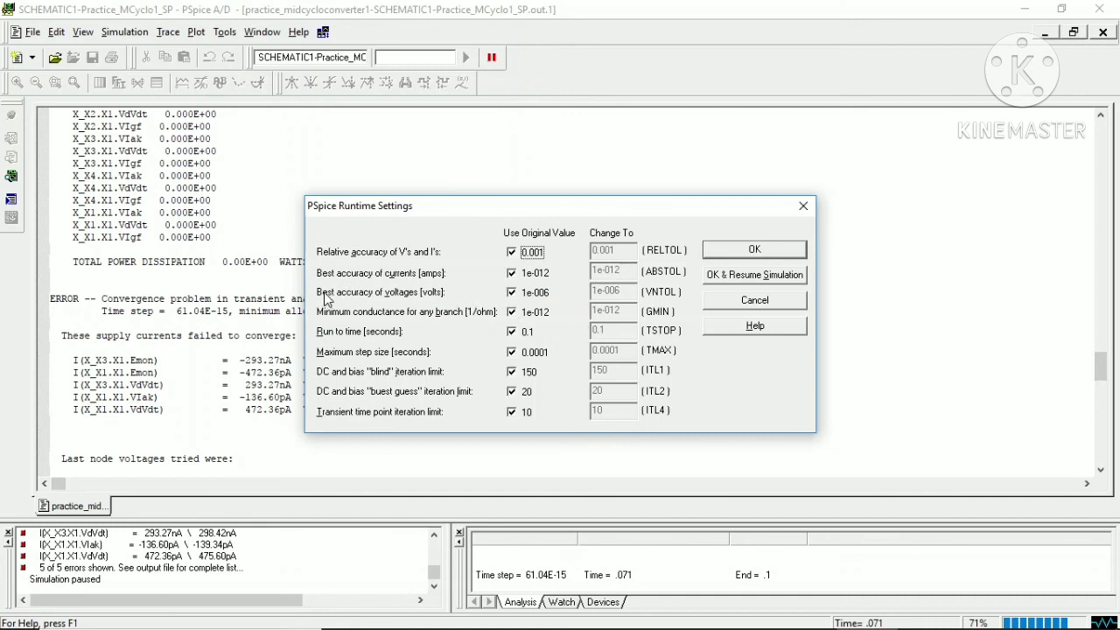
# Stop using the original value for the best accuracy of currents (ABSTOL) in the runtime settings and resume the simulation
pyautogui.click(513, 274)
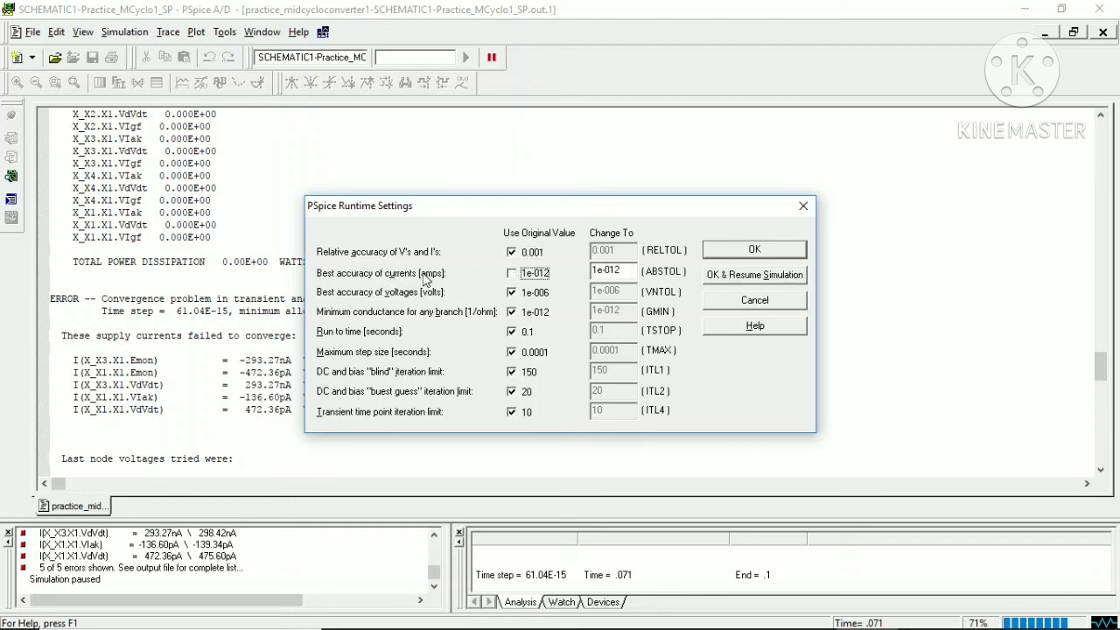
pyautogui.click(631, 267)
pyautogui.click(756, 276)
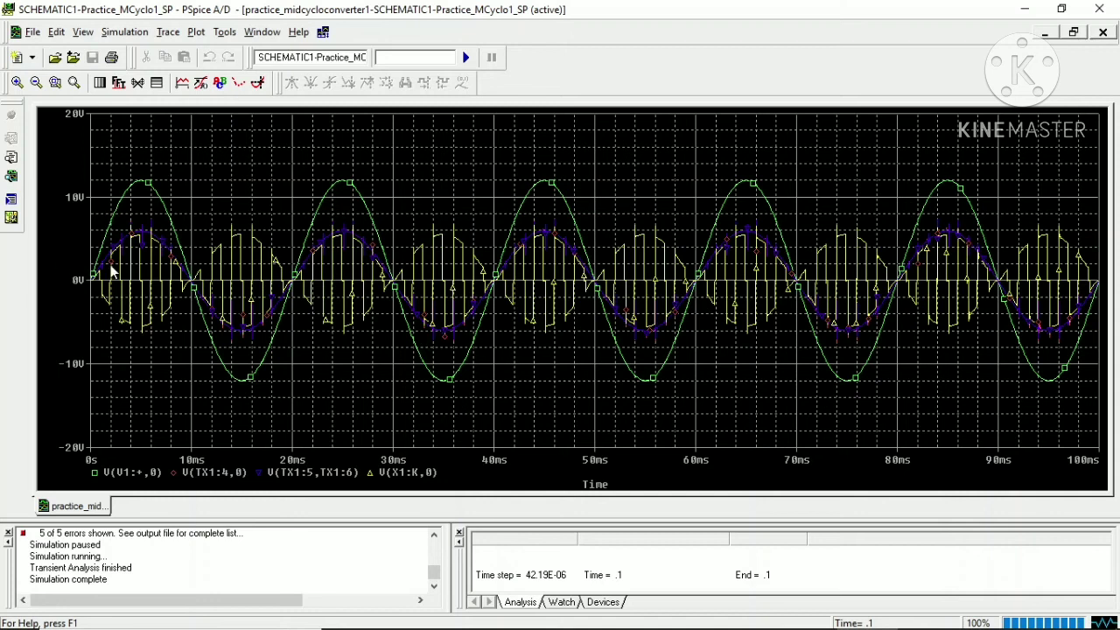
# Add two empty plots above the existing waveforms in the simulation results window
pyautogui.rightClick(149, 183)
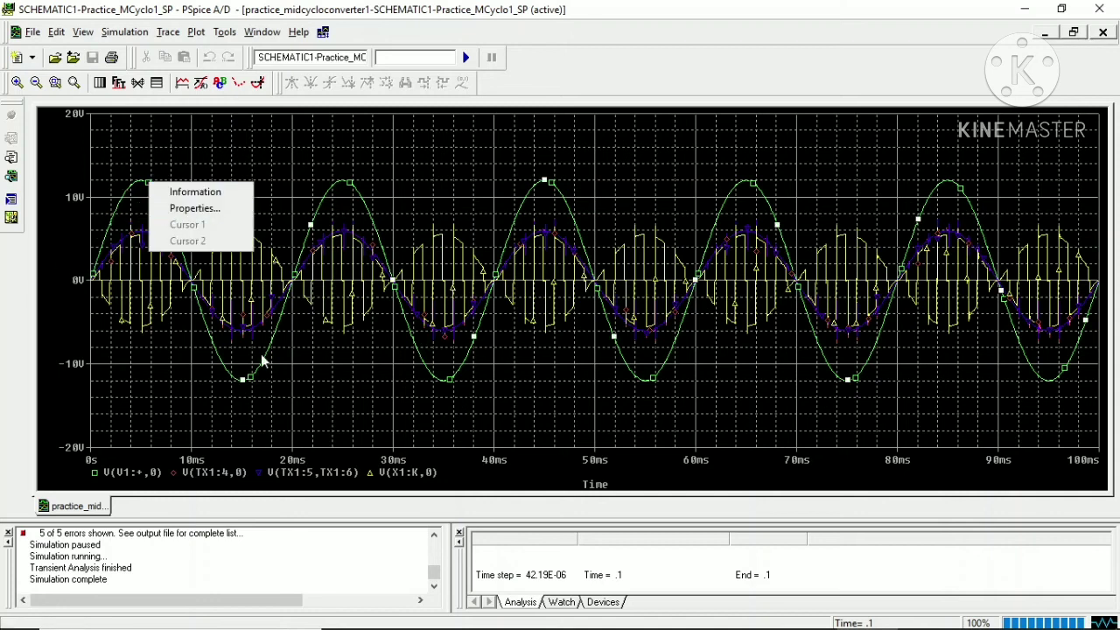
pyautogui.click(263, 361)
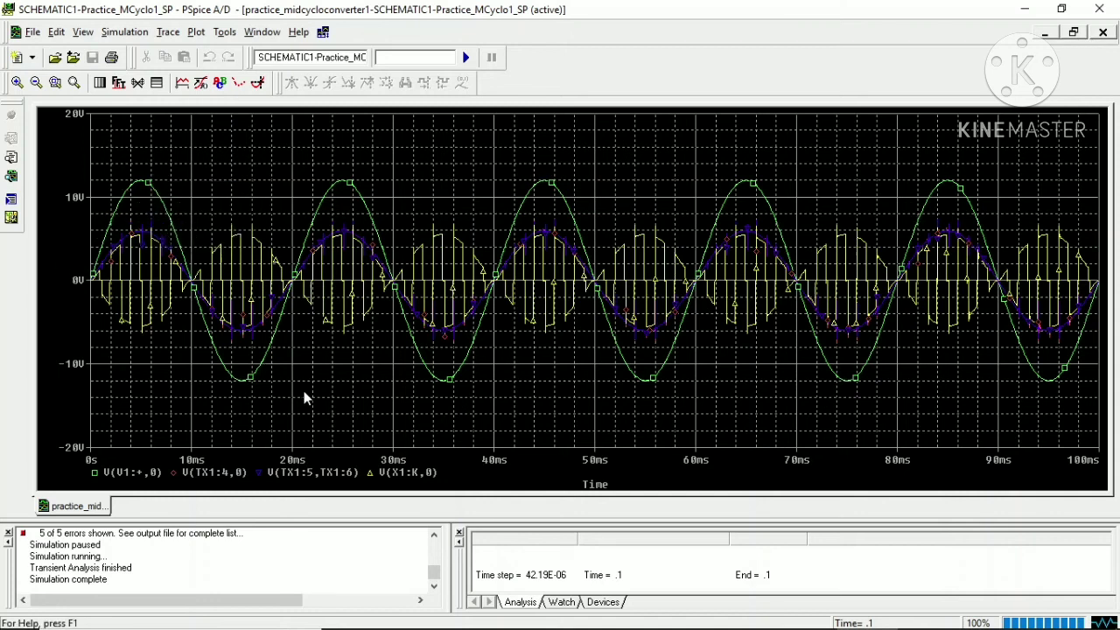
pyautogui.click(196, 33)
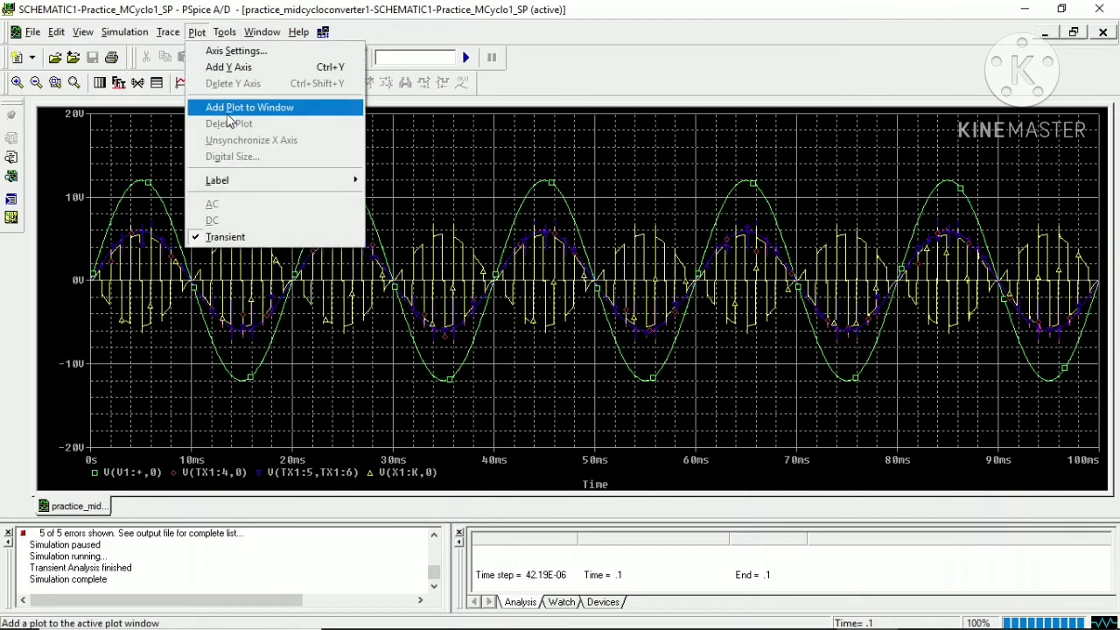
pyautogui.click(230, 106)
pyautogui.click(196, 33)
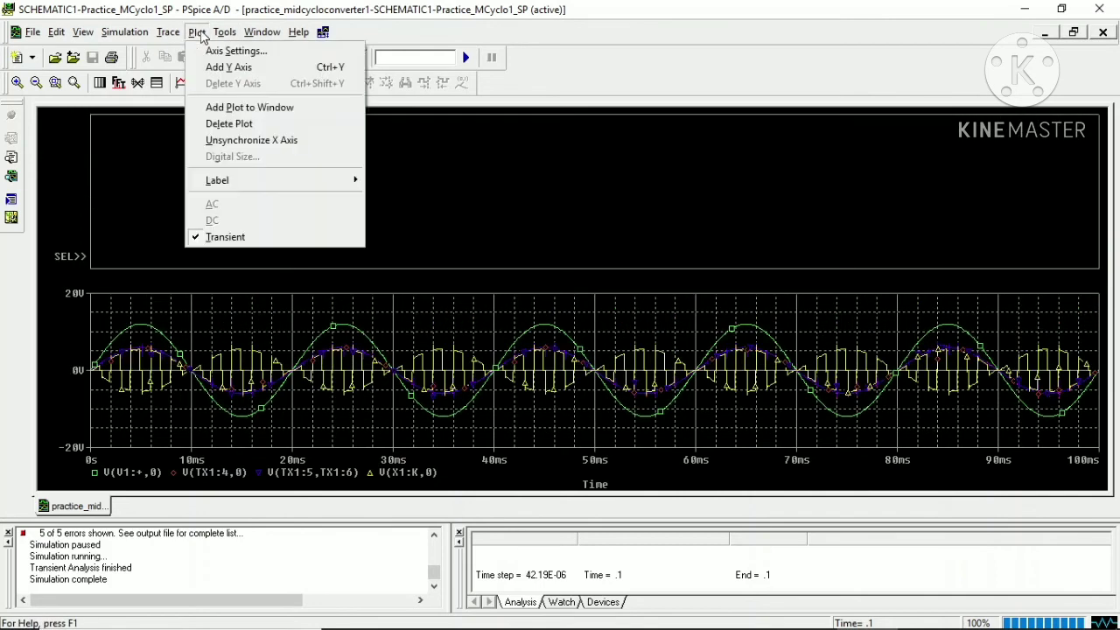
pyautogui.click(229, 106)
# Move the V(V1:+,0) trace from the combined plot to the uppermost empty plot
pyautogui.click(142, 471)
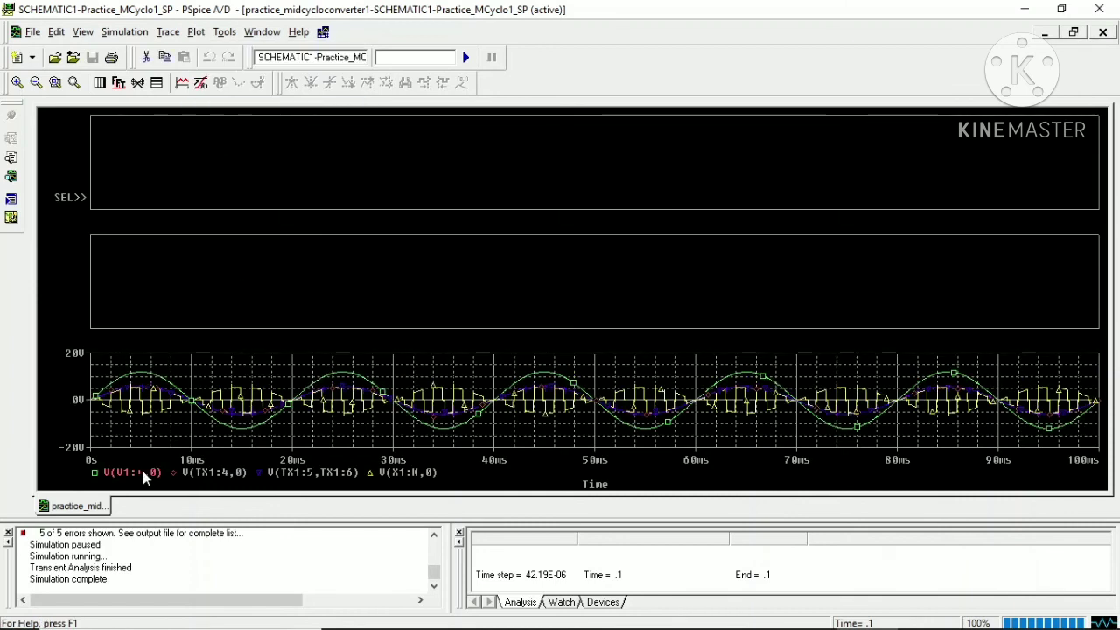
pyautogui.press('Delete')
pyautogui.hotkey('ctrl', 'v')
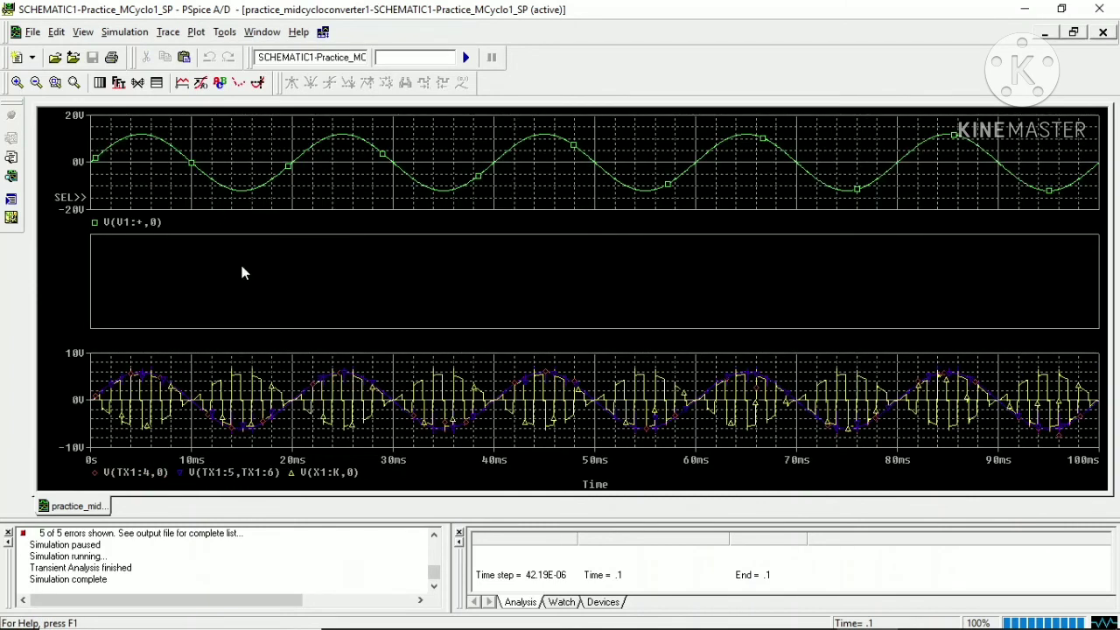
# Move the V(TX1:4,0) and V(TX1:5,TX1:6) traces from the lowest plot into the middle plot
pyautogui.click(151, 473)
pyautogui.hotkey('ctrl', 'x')
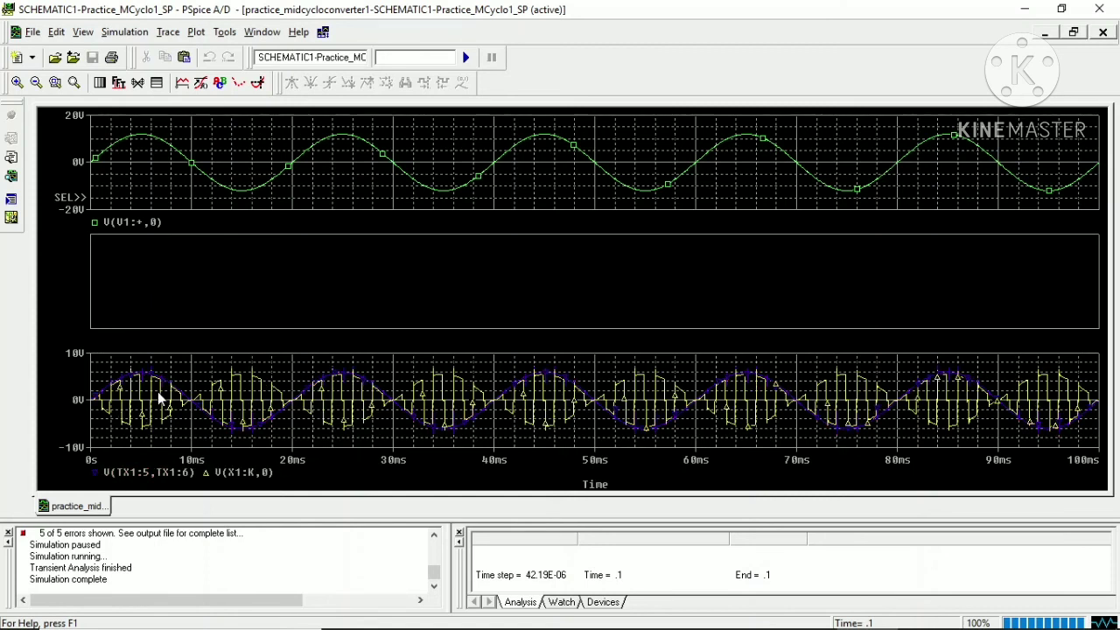
pyautogui.click(179, 278)
pyautogui.hotkey('ctrl', 'v')
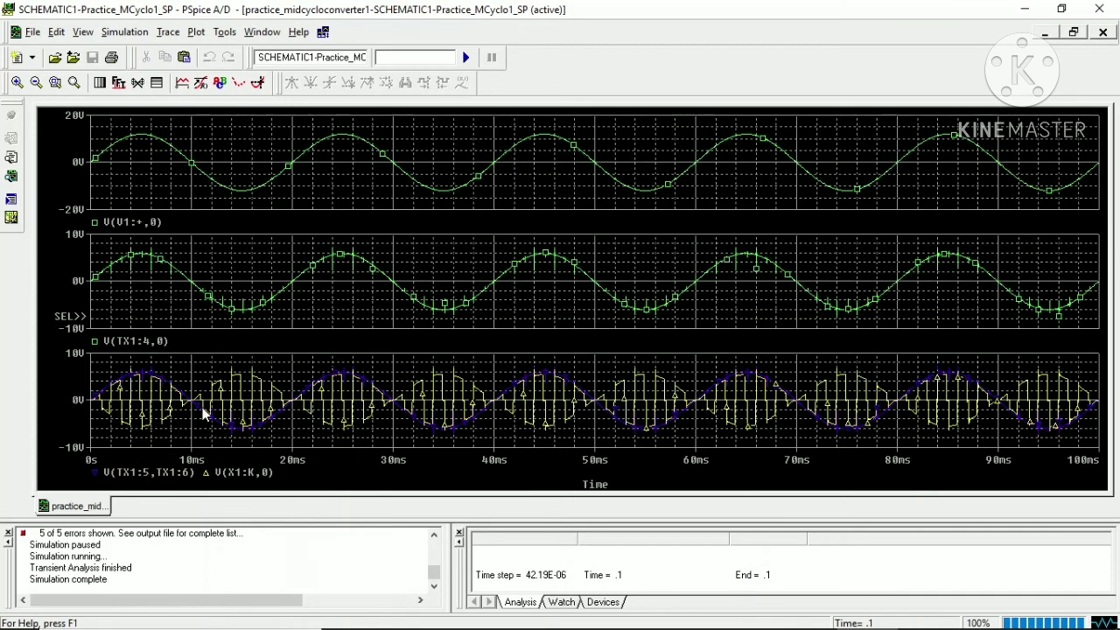
pyautogui.click(155, 473)
pyautogui.hotkey('ctrl', 'x')
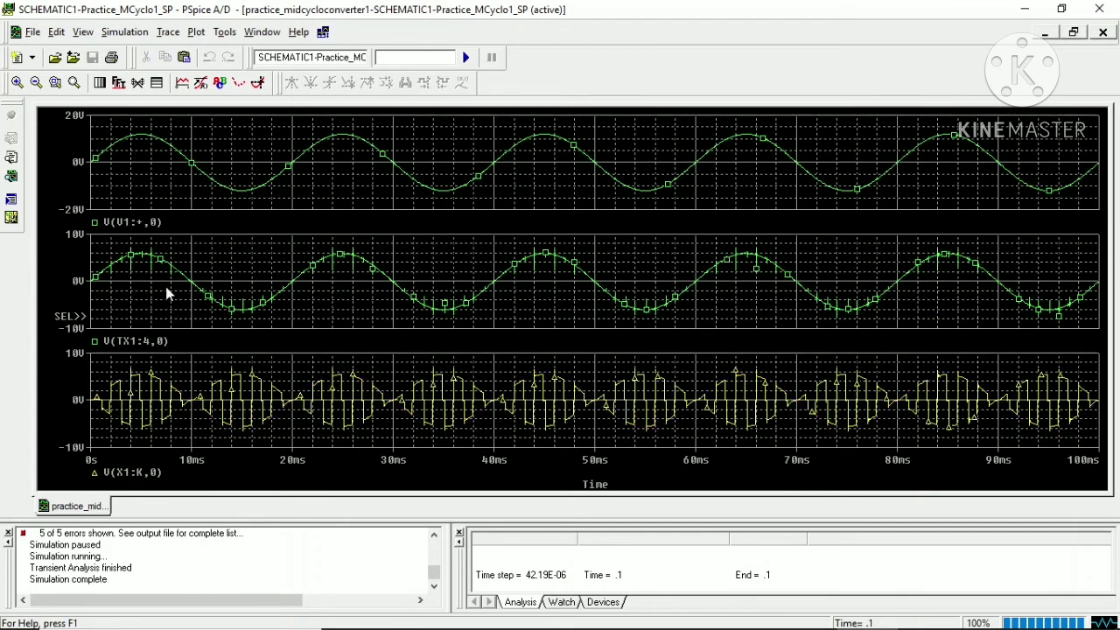
pyautogui.hotkey('ctrl', 'v')
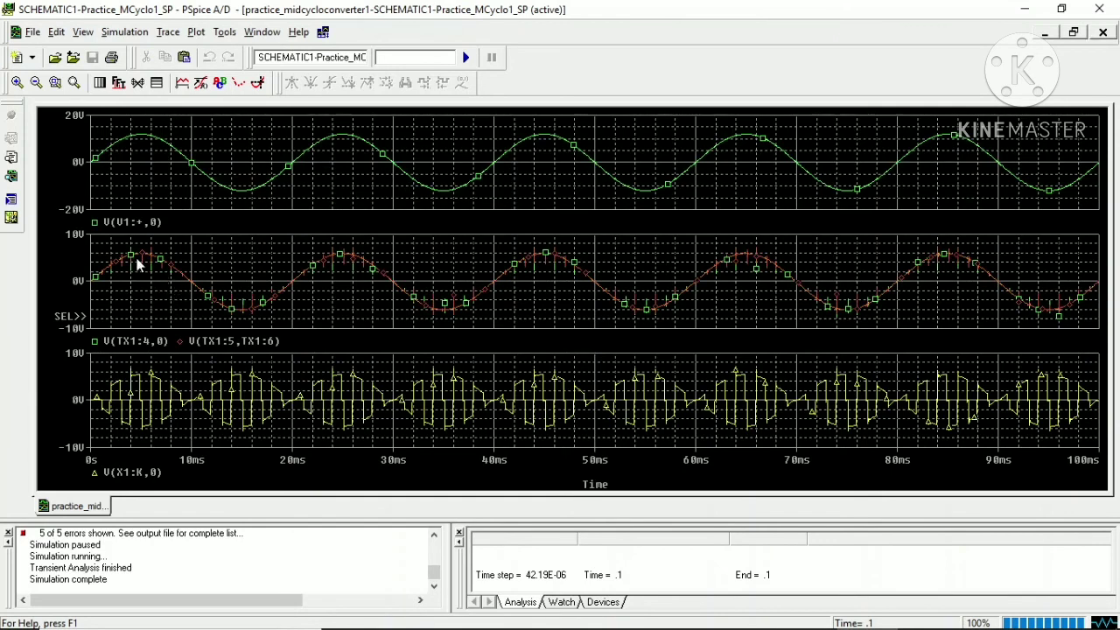
# Give the V(V1:+,0) trace in the uppermost plot a thicker line width
pyautogui.rightClick(194, 164)
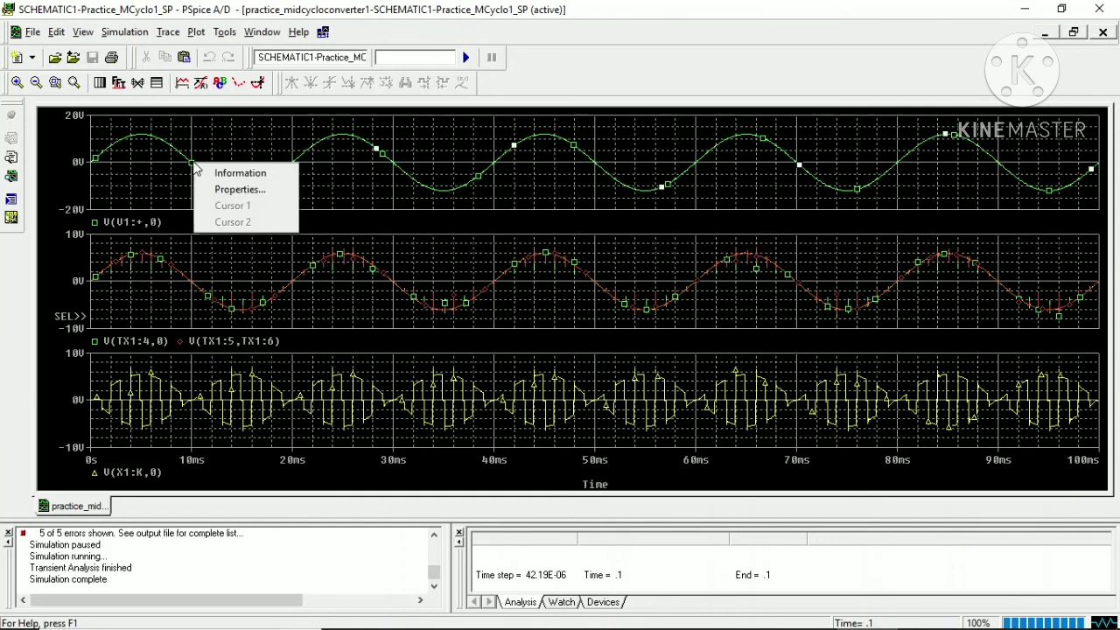
pyautogui.click(242, 187)
pyautogui.click(143, 140)
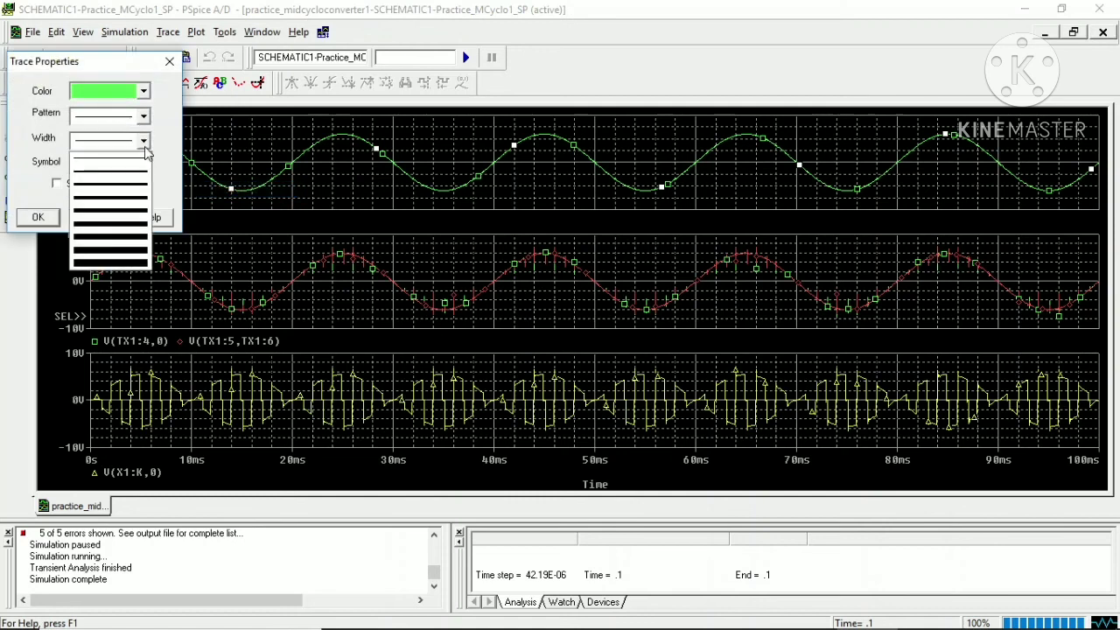
pyautogui.click(134, 192)
pyautogui.click(54, 219)
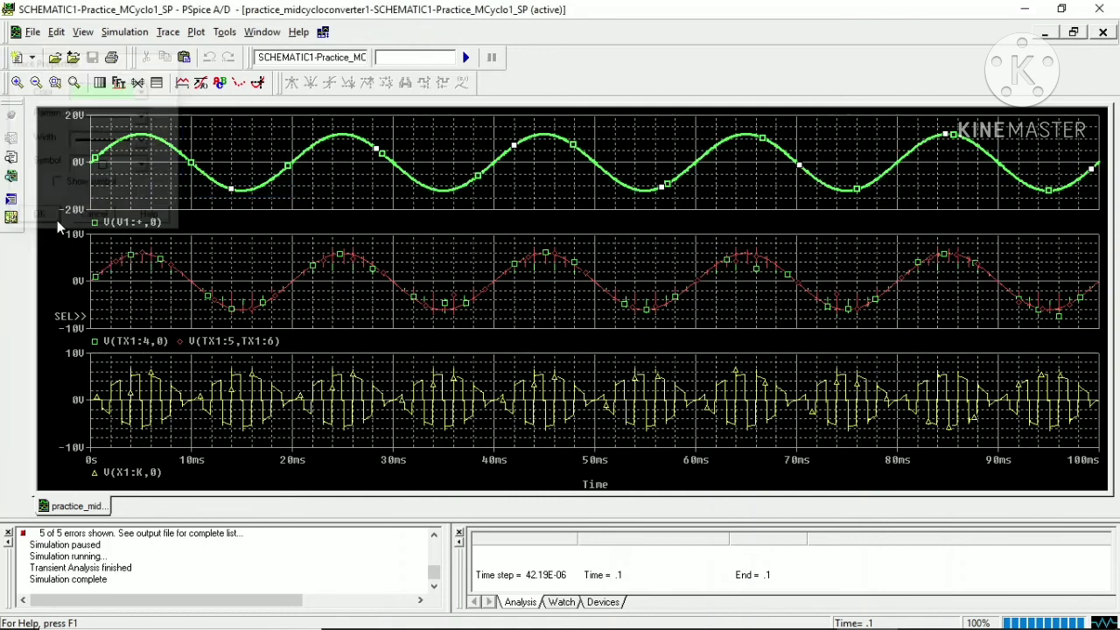
# Give the V(TX1:4,0) trace in the middle plot a thicker line width
pyautogui.rightClick(167, 263)
pyautogui.click(195, 290)
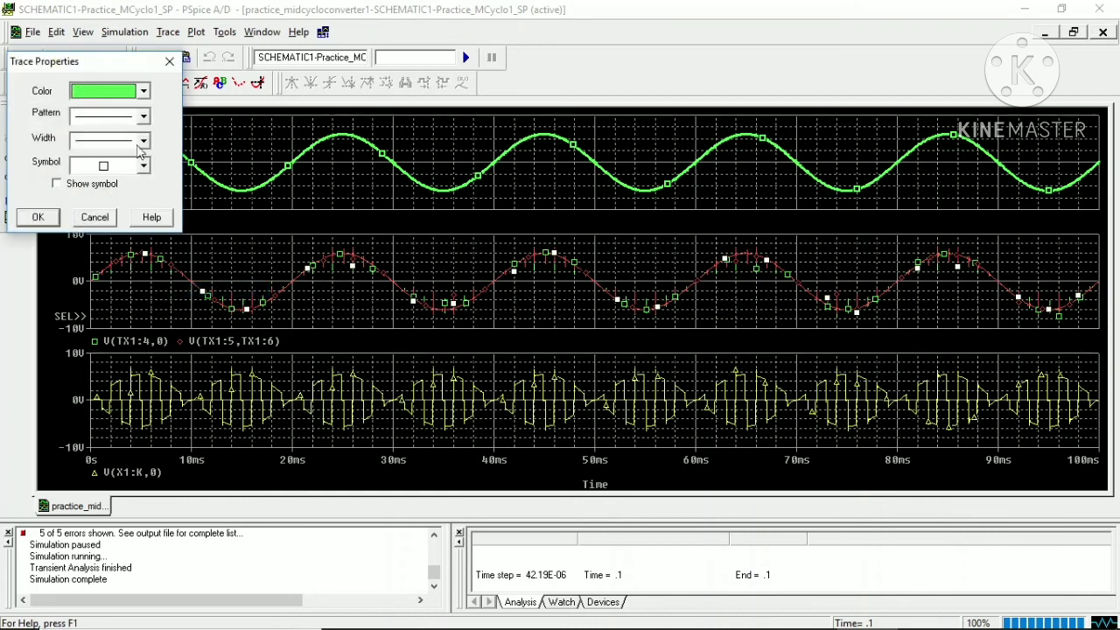
pyautogui.click(144, 141)
pyautogui.click(140, 191)
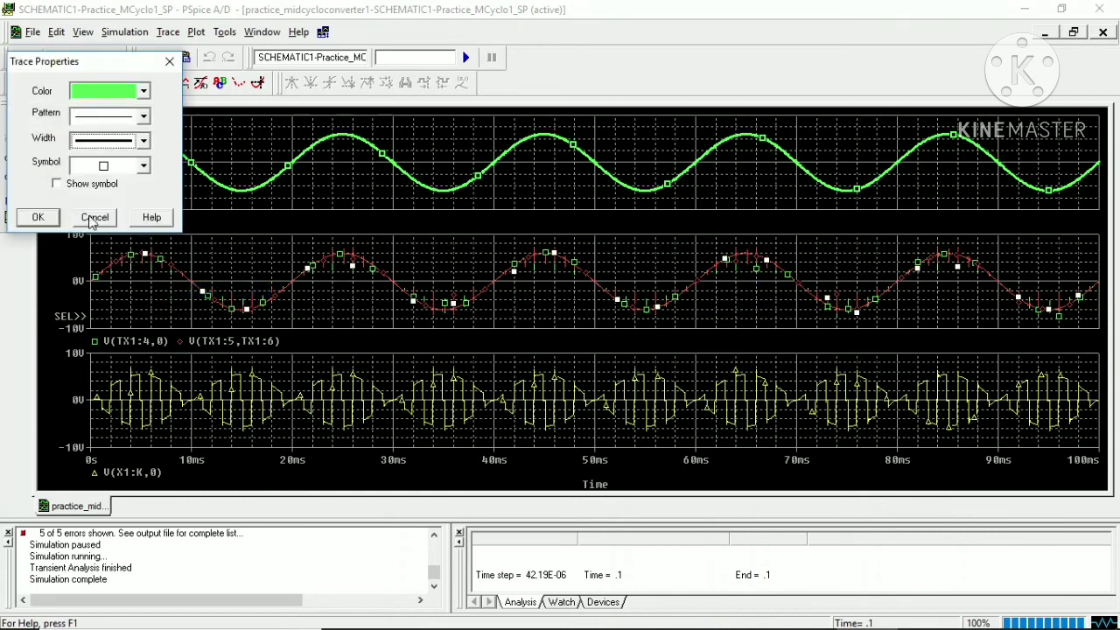
pyautogui.click(55, 218)
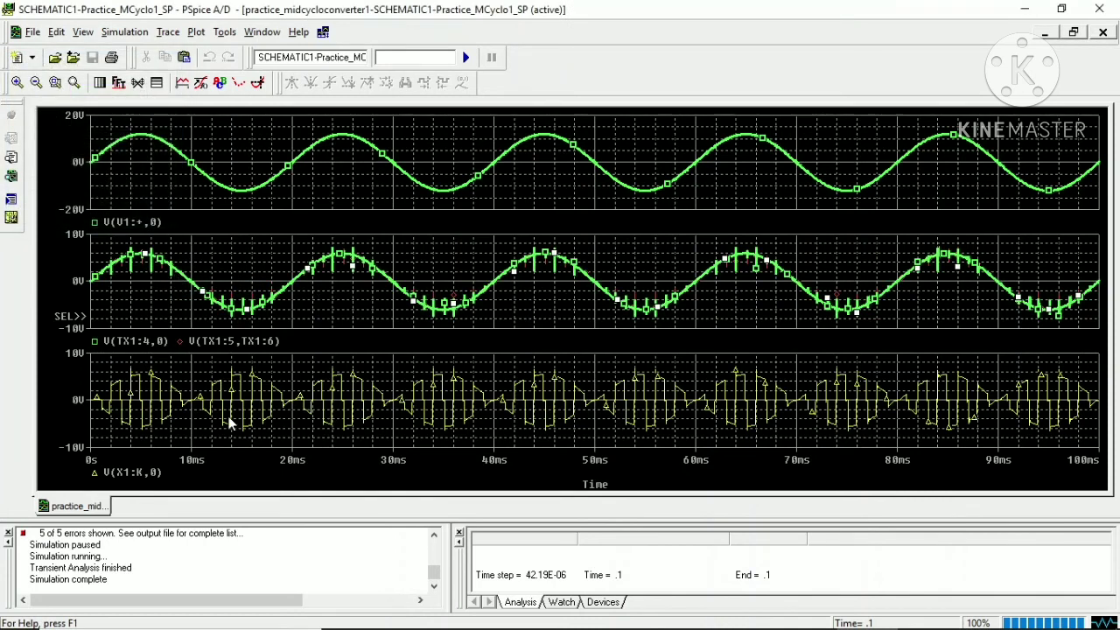
# Give the V(X1:K,0) output trace a thicker line width and make its plot the selected one
pyautogui.rightClick(151, 382)
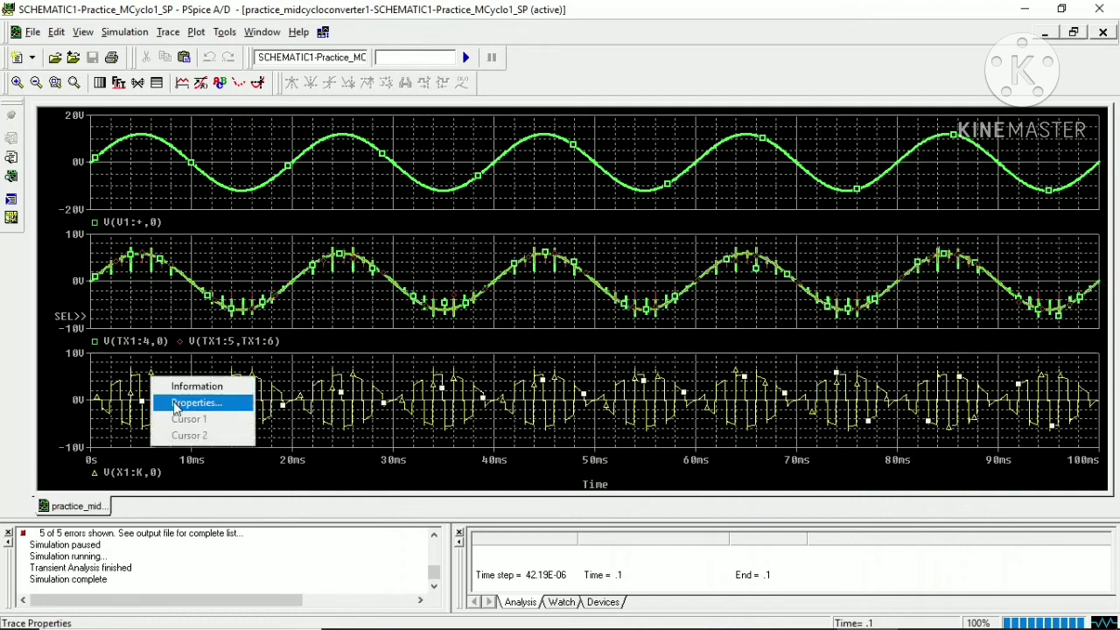
pyautogui.click(176, 400)
pyautogui.click(143, 140)
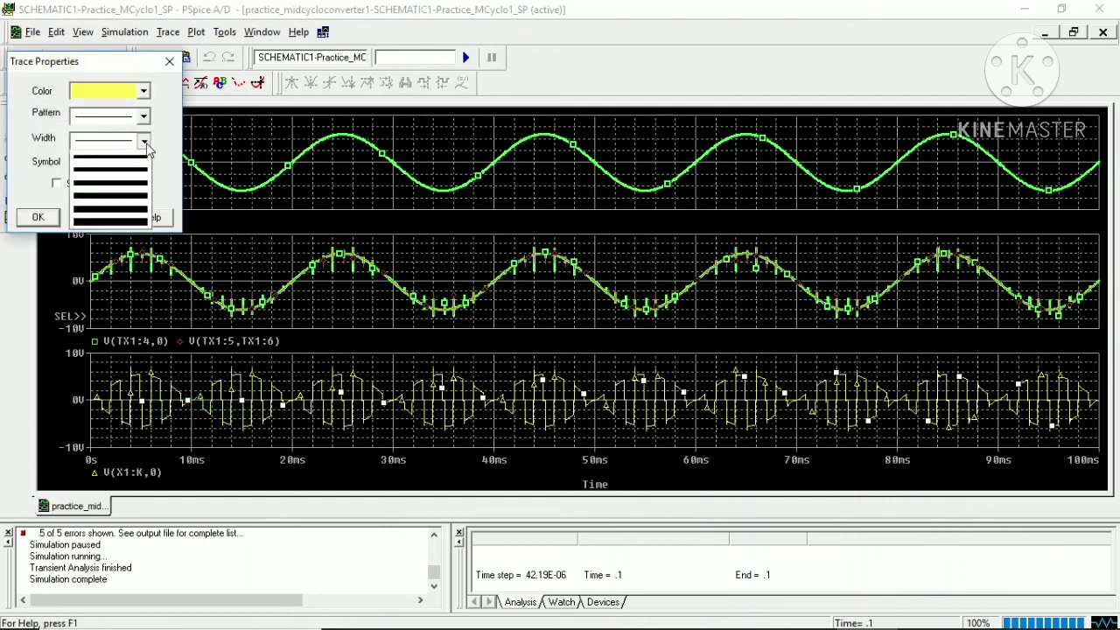
pyautogui.click(131, 175)
pyautogui.click(38, 217)
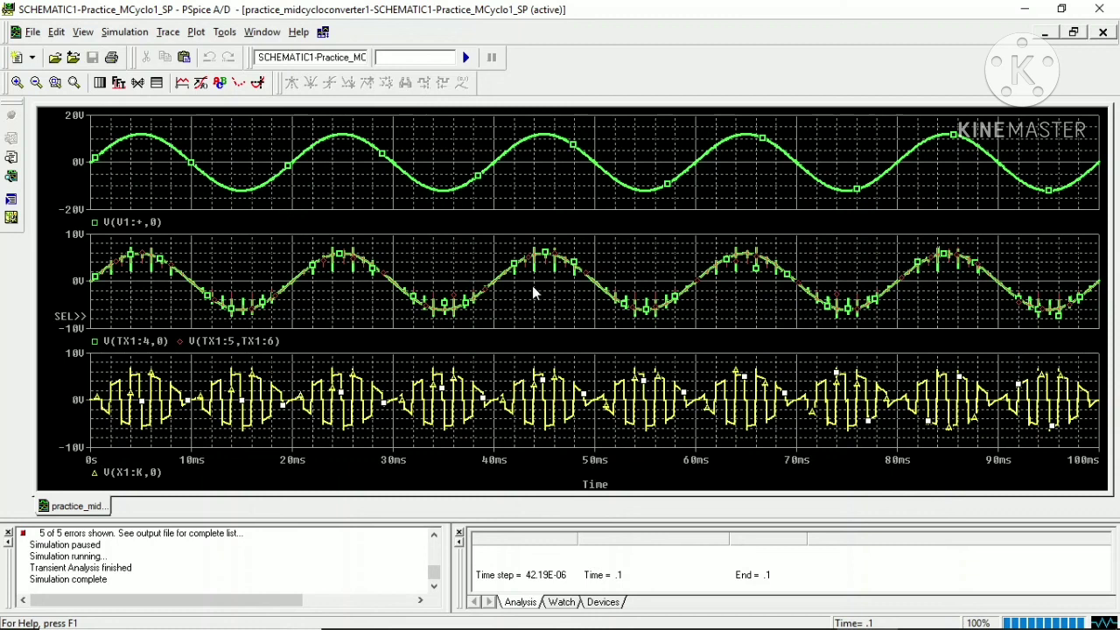
pyautogui.click(115, 390)
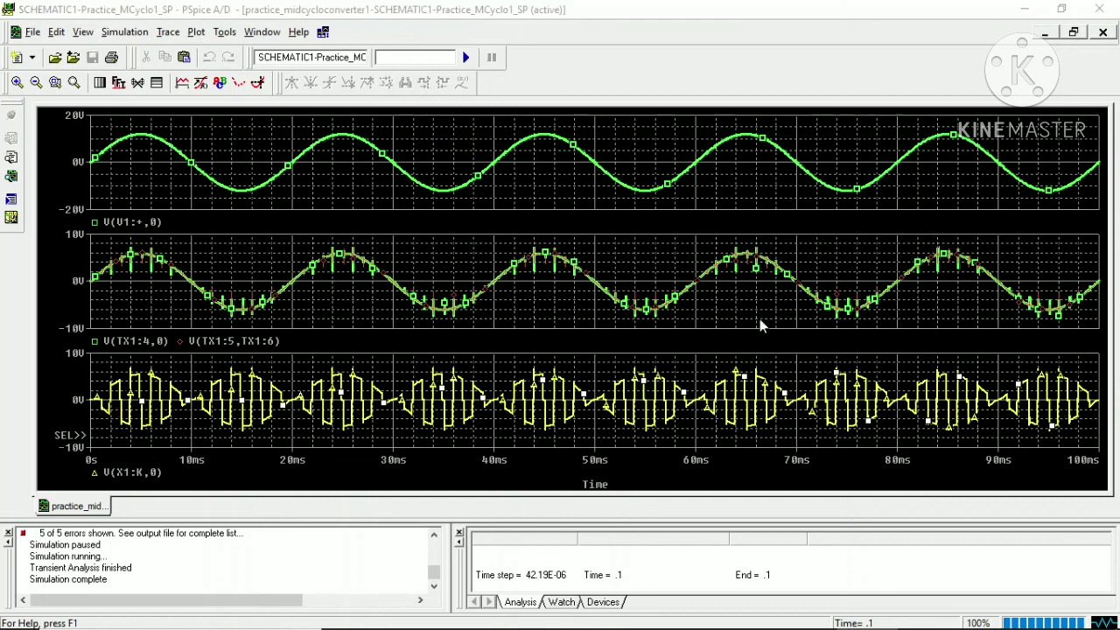
# Switch to Orcad Capture to examine the cycloconverter schematic against its simulated waveforms, and return to the PSpice plots
pyautogui.hotkey('alt', 'Tab')
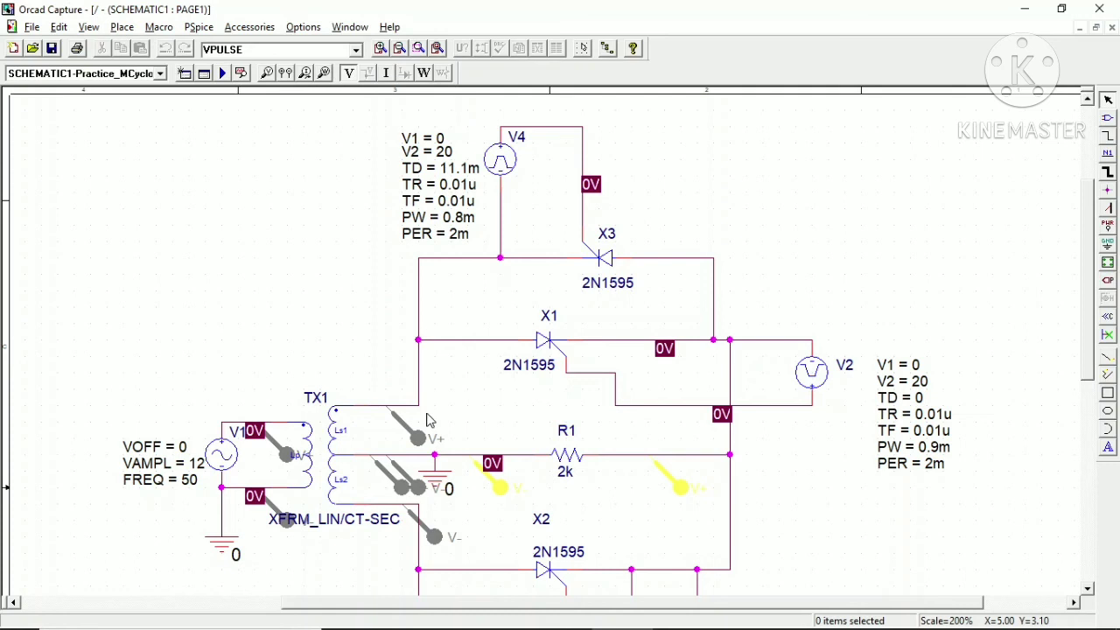
pyautogui.hotkey('alt', 'Tab')
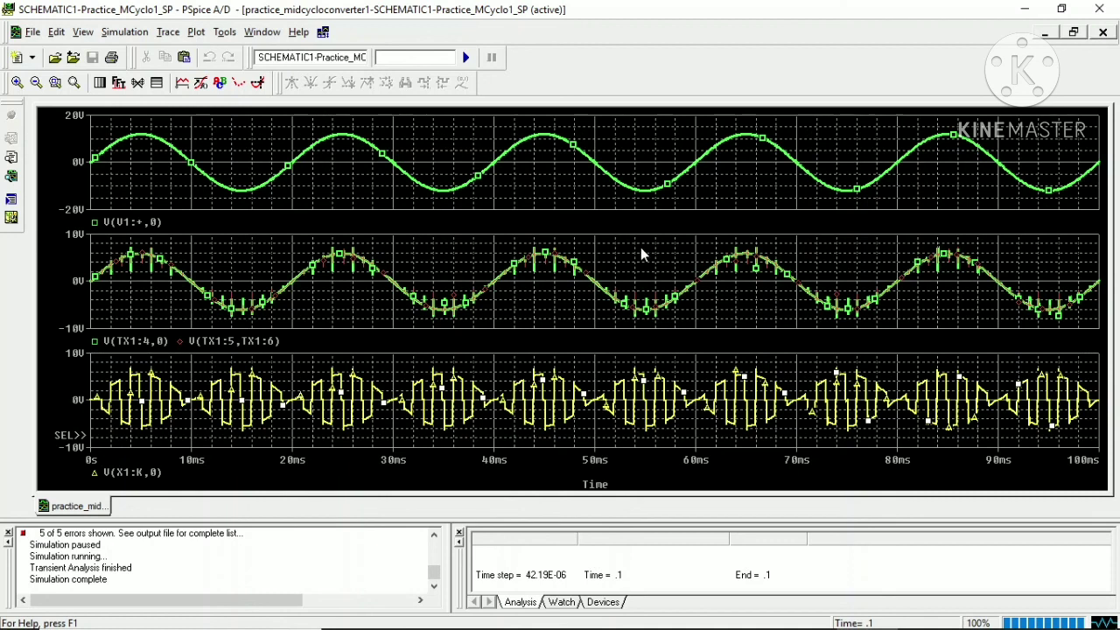
pyautogui.hotkey('alt', 'Tab')
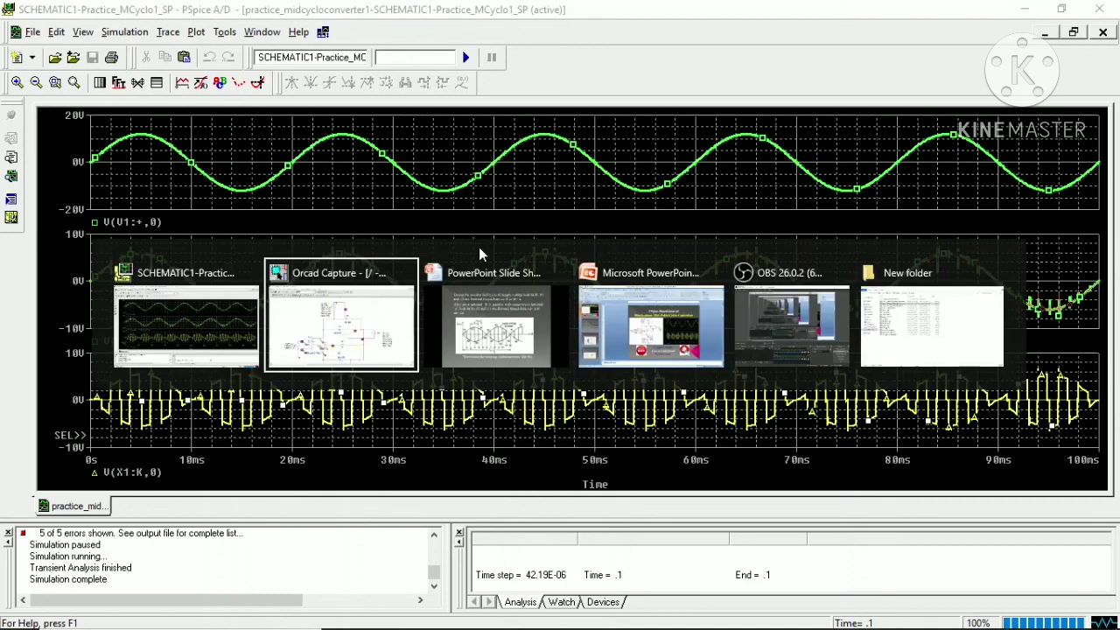
pyautogui.hotkey('alt', 'Tab')
pyautogui.hotkey('alt', 'Tab')
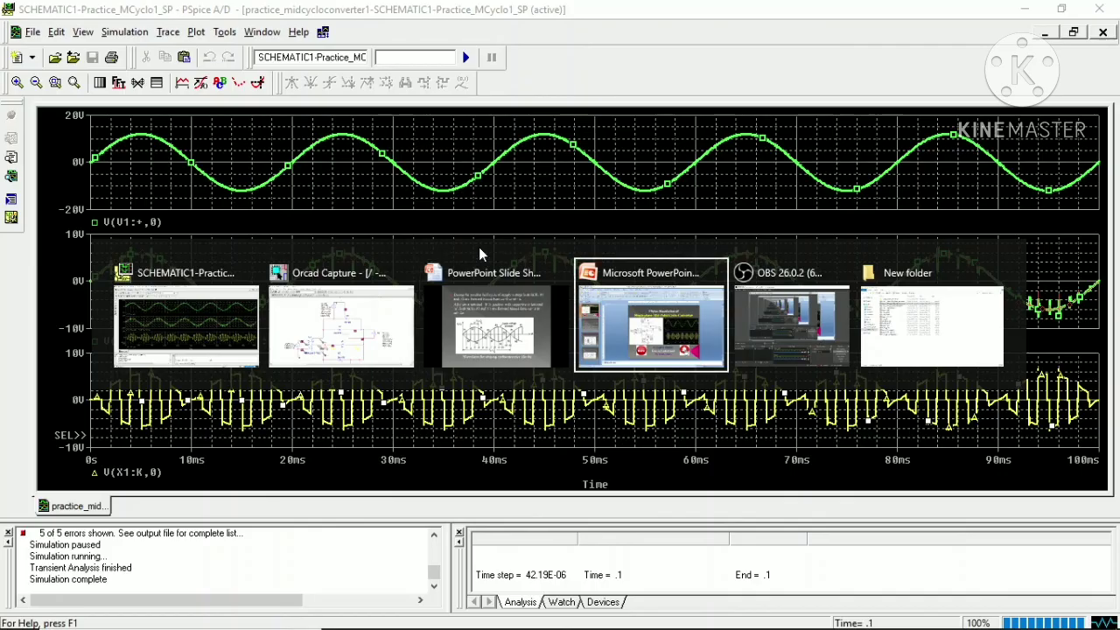
pyautogui.hotkey('alt', 'Tab')
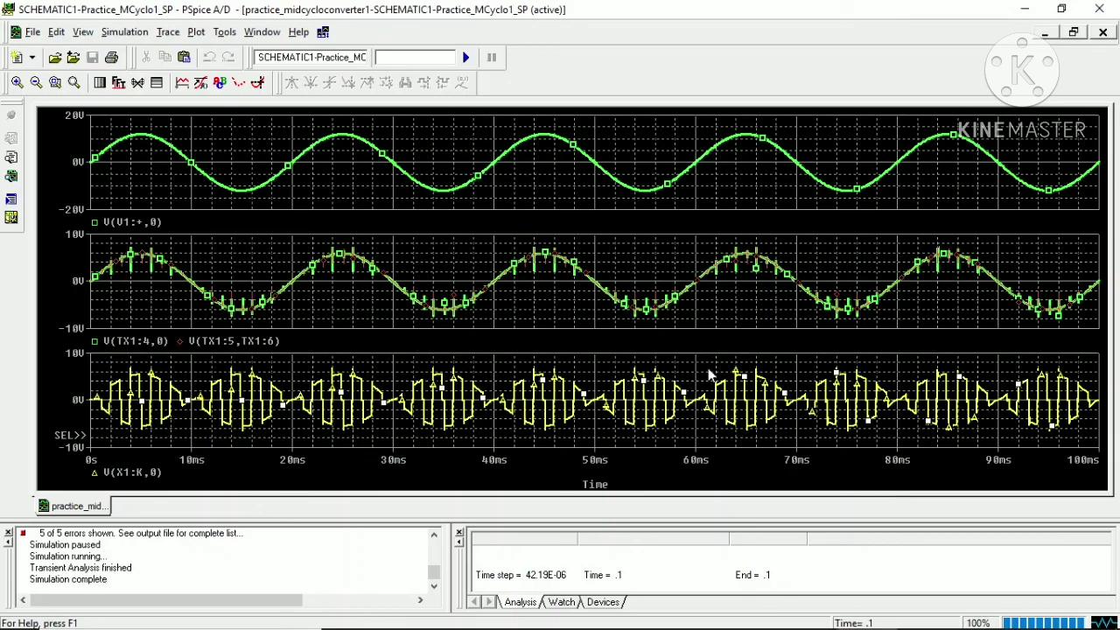
# Switch to PowerPoint, end the running slide show and restart it from the mid-point cyclo-converter cover slide
pyautogui.hotkey('alt', 'Tab')
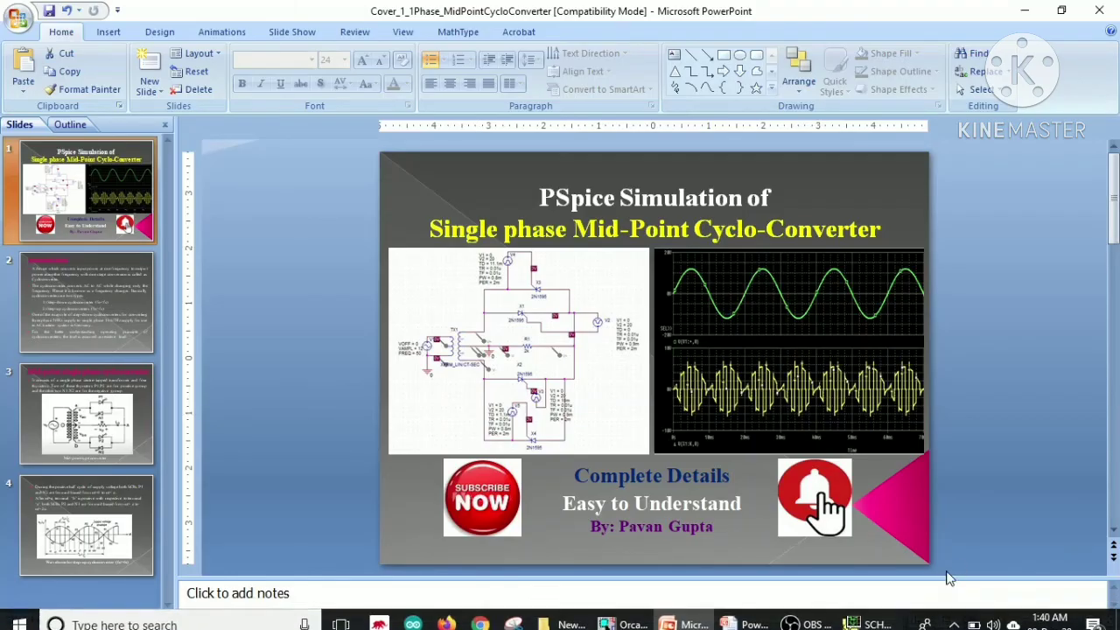
pyautogui.click(947, 619)
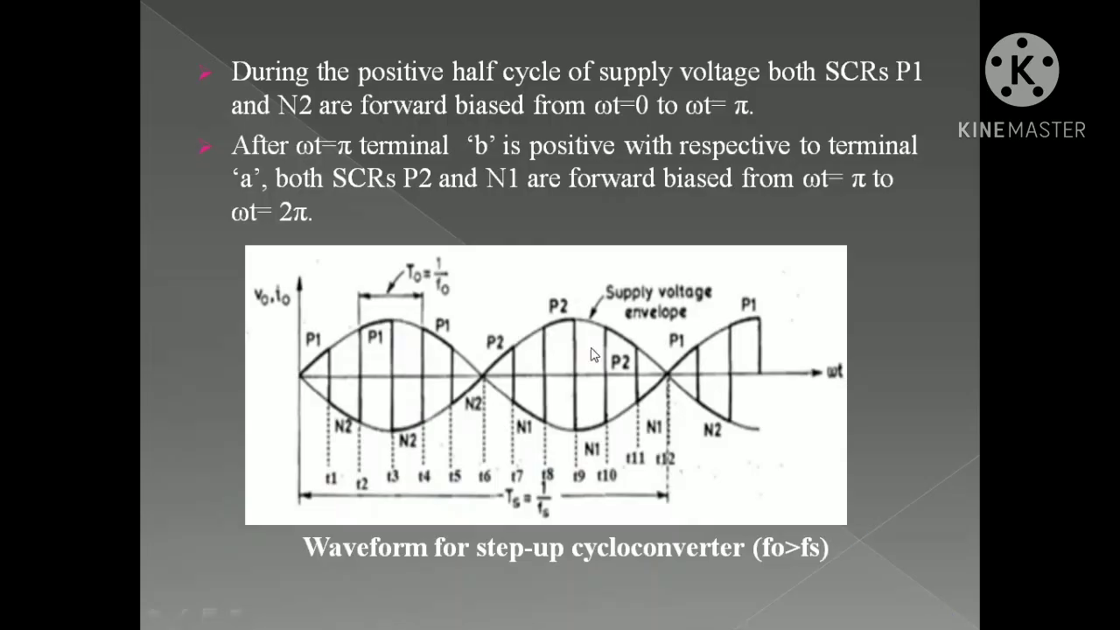
pyautogui.click(626, 301)
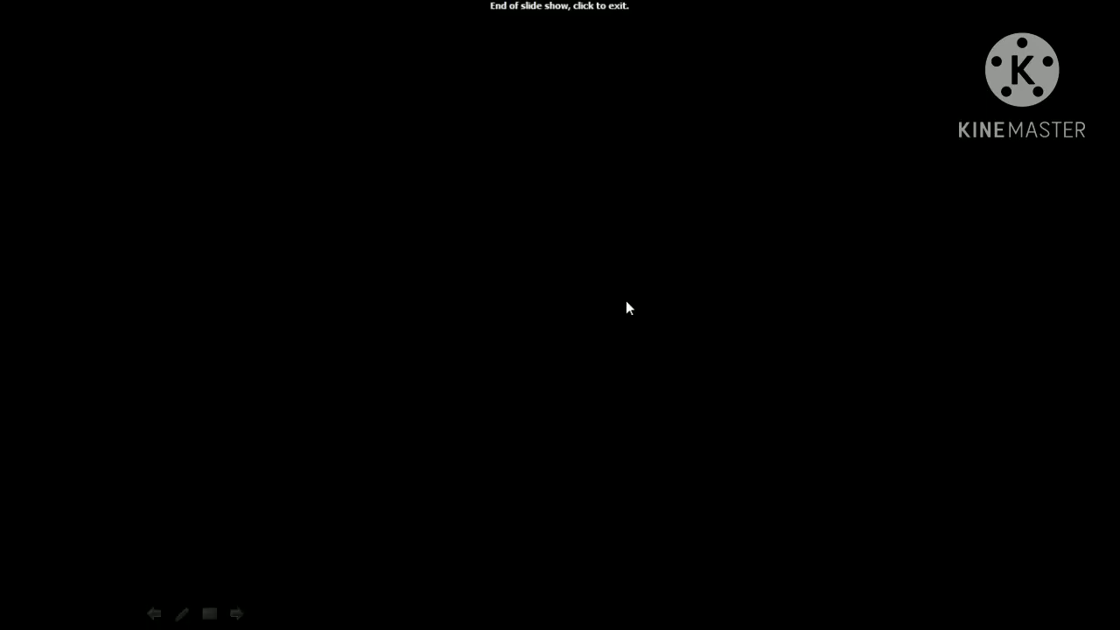
pyautogui.click(627, 302)
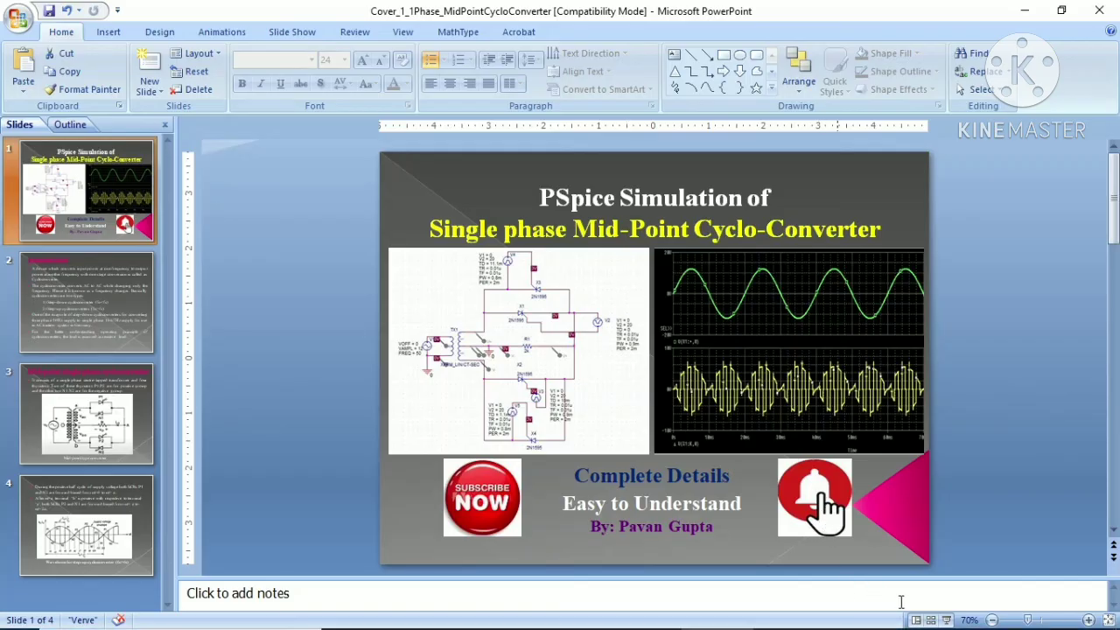
pyautogui.click(947, 619)
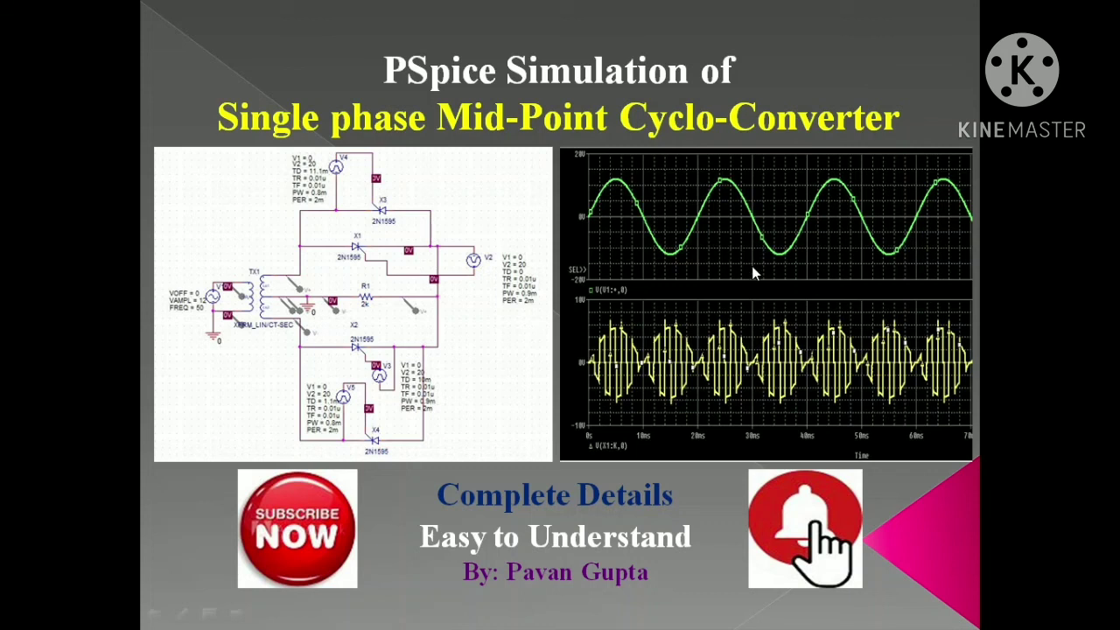